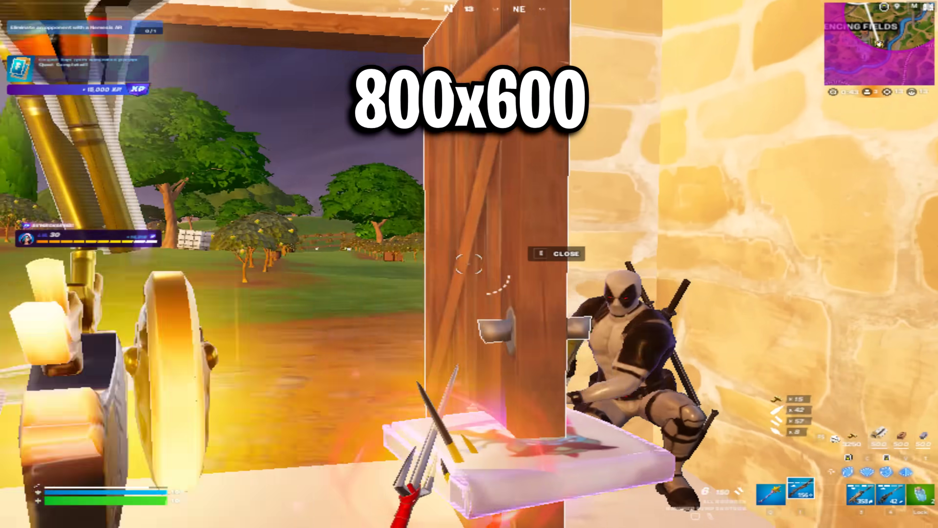
Eliminate the opponent, pick up the dropped loot and ammo, and run forward across the field.
{"action": "left_click", "coordinate": [469, 266]}
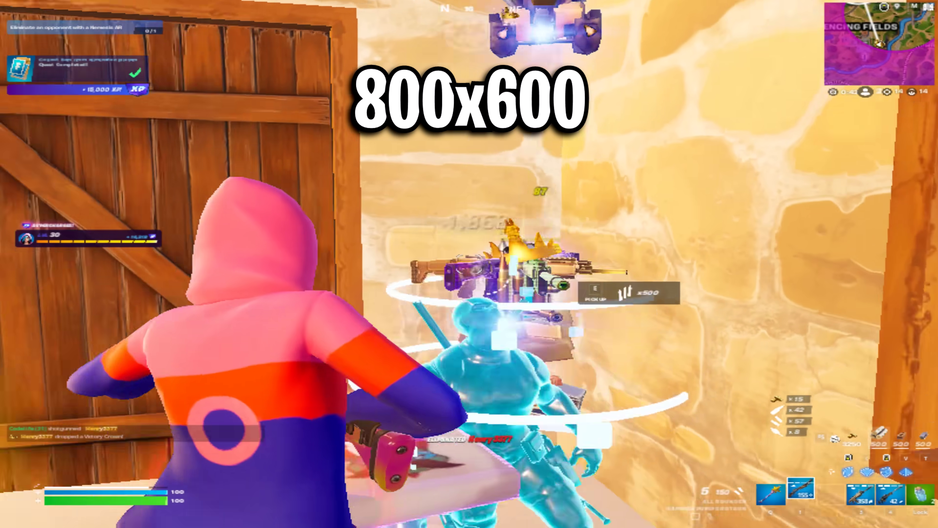
{"action": "key", "text": "e"}
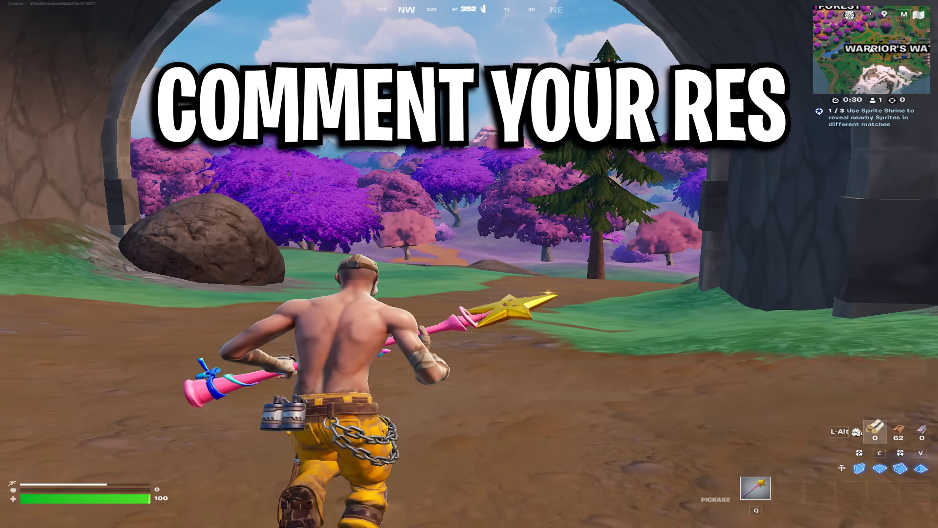
{"action": "key", "text": "w"}
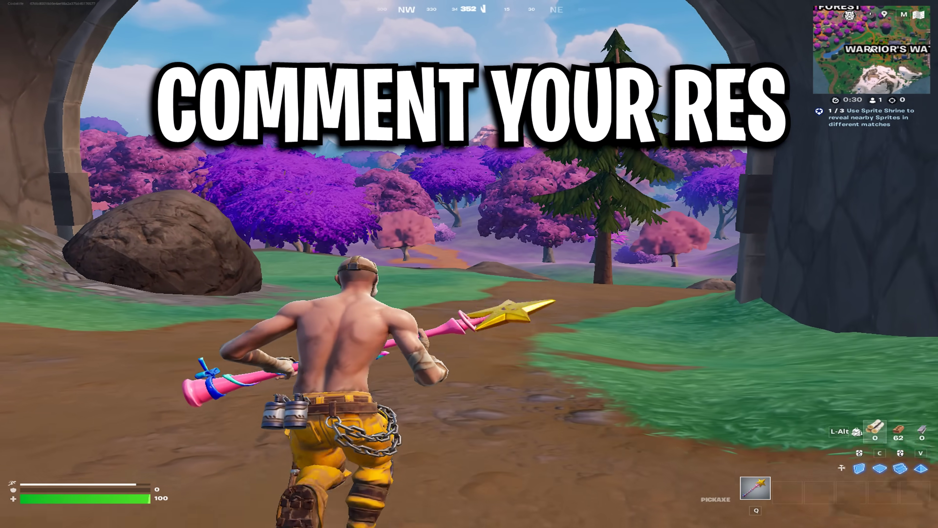
{"action": "key", "text": "w"}
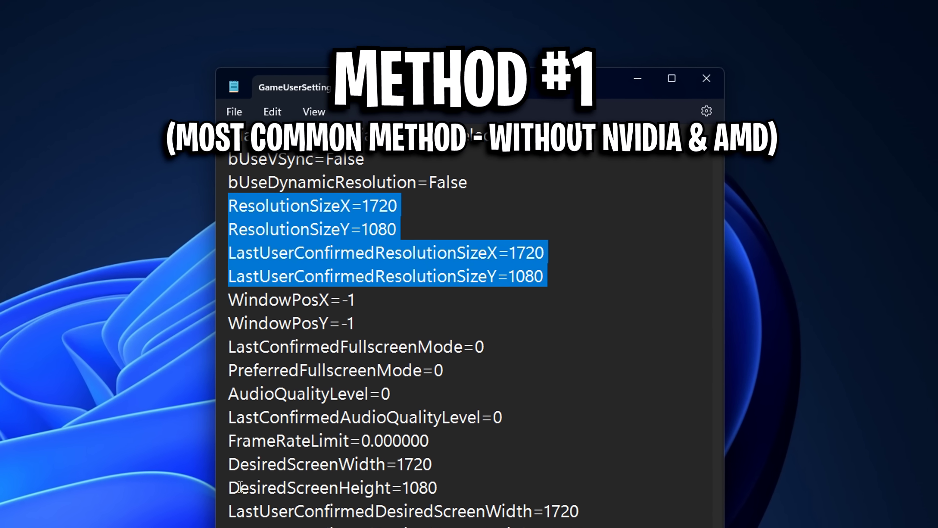
Highlight the DesiredScreen width and height lines, set to 1720 × 1080, in GameUserSettings.
{"action": "left_click_drag", "start_coordinate": [226, 465], "coordinate": [515, 517]}
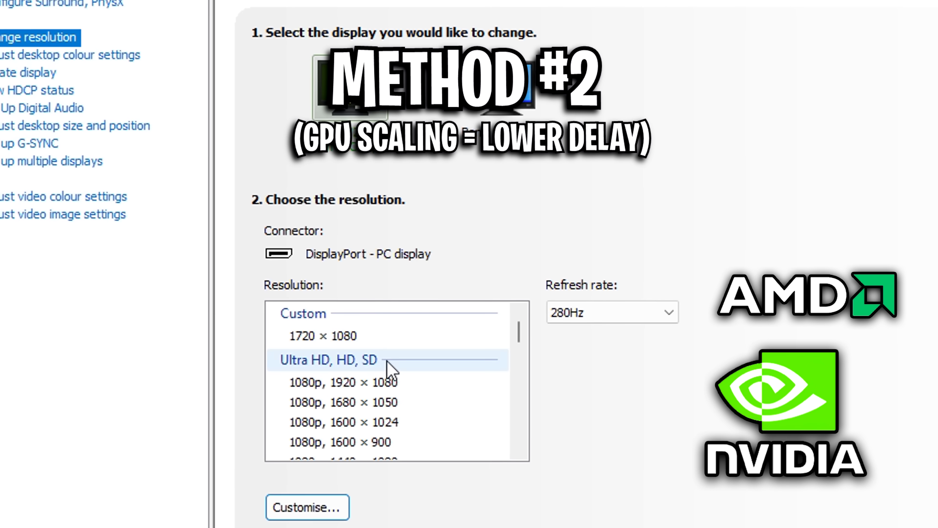
{"action": "left_click", "coordinate": [291, 336]}
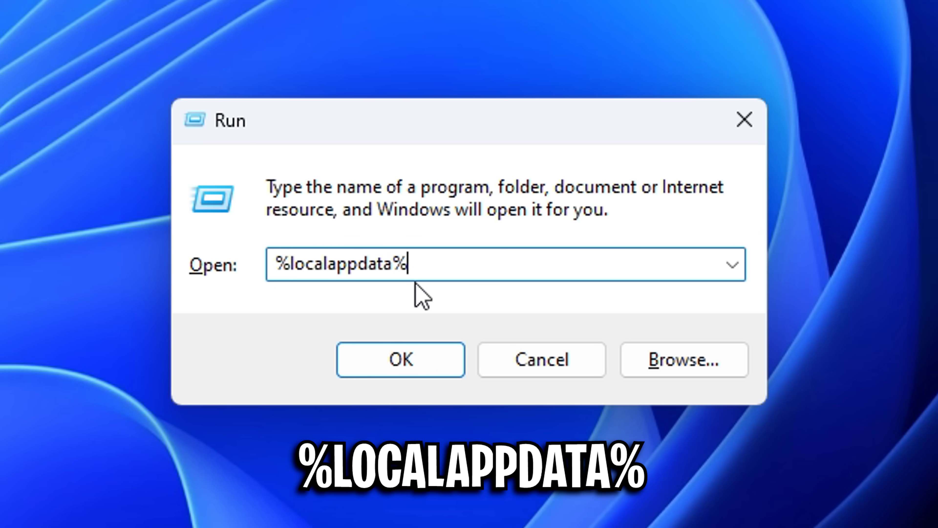
Go to %localappdata%\FortniteGame\Saved\Config\WindowsClient in File Explorer.
{"action": "key", "text": "Return"}
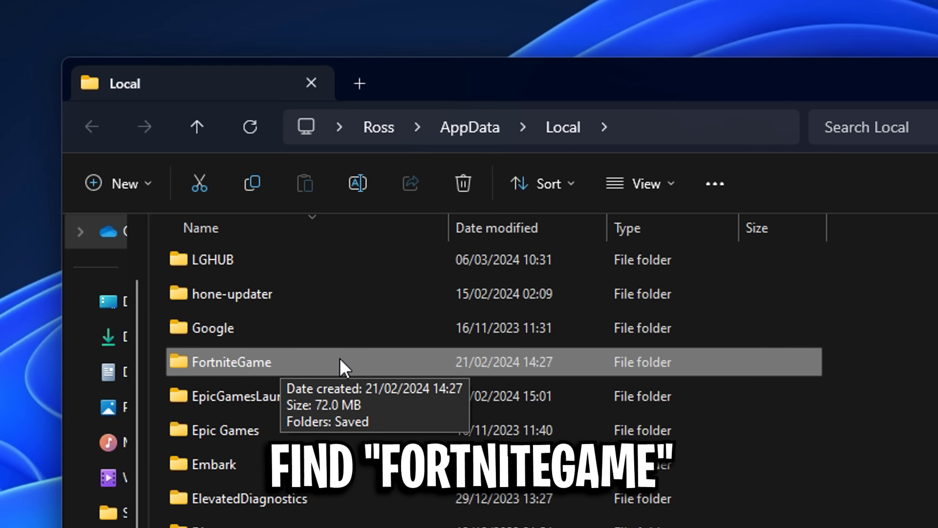
{"action": "double_click", "coordinate": [343, 367]}
{"action": "double_click", "coordinate": [287, 266]}
{"action": "double_click", "coordinate": [314, 297]}
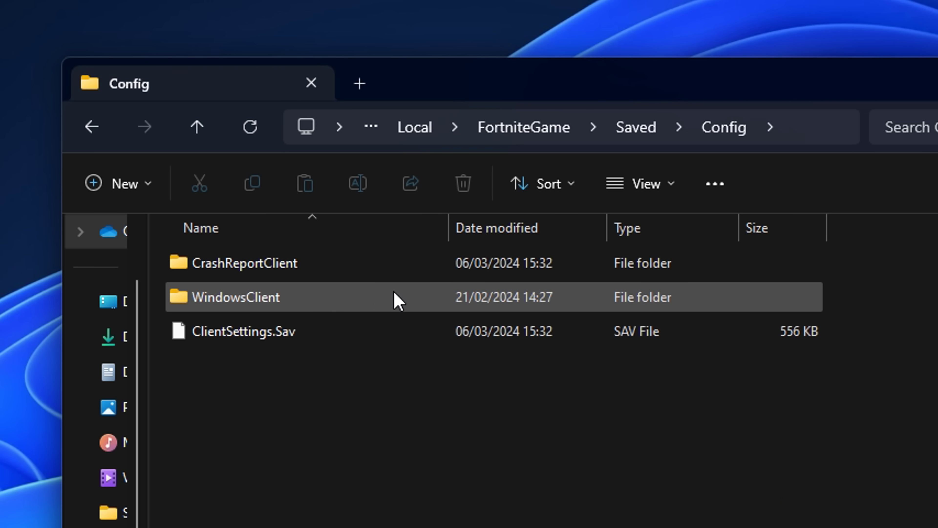
{"action": "double_click", "coordinate": [355, 305]}
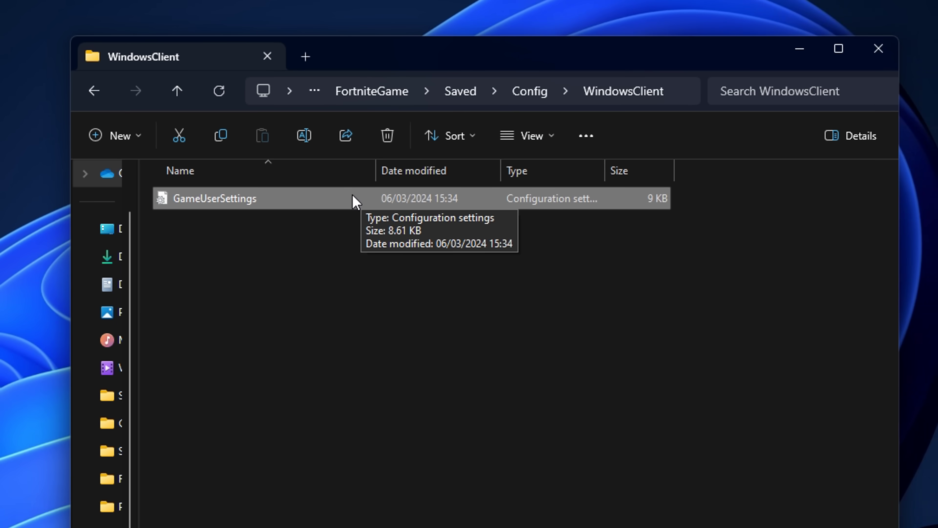
Make sure GameUserSettings' Read-only attribute is unchecked in its Properties.
{"action": "right_click", "coordinate": [428, 260]}
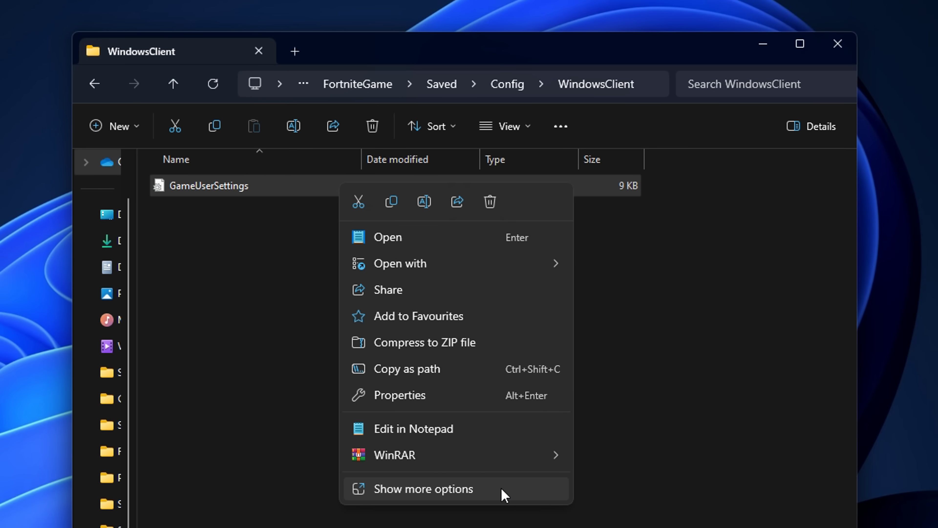
{"action": "left_click", "coordinate": [536, 494]}
{"action": "left_click", "coordinate": [586, 415]}
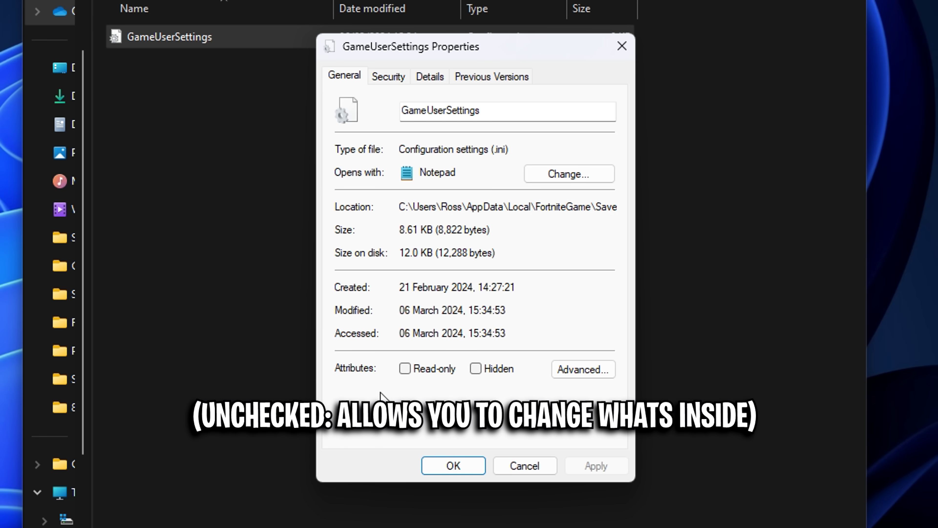
{"action": "left_click", "coordinate": [524, 465]}
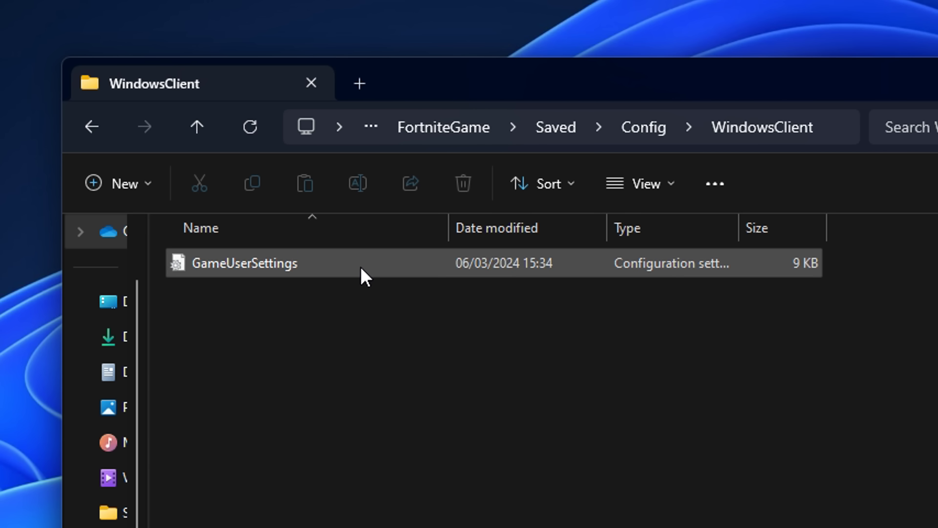
Open GameUserSettings in Notepad and replace the 1720 × 1080 resolution values with 800 × 600.
{"action": "double_click", "coordinate": [345, 269]}
{"action": "scroll", "coordinate": [706, 287], "scroll_direction": "down", "scroll_amount": 20}
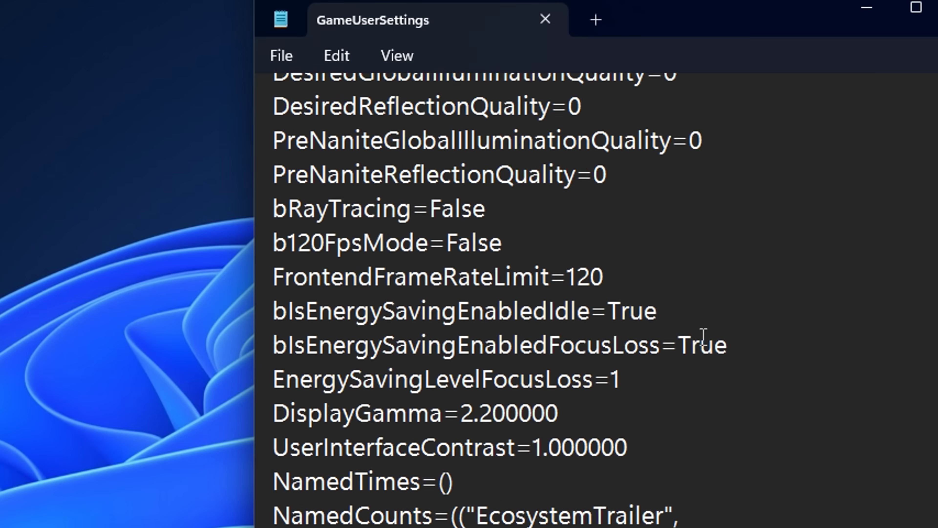
{"action": "scroll", "coordinate": [720, 423], "scroll_direction": "down", "scroll_amount": 15}
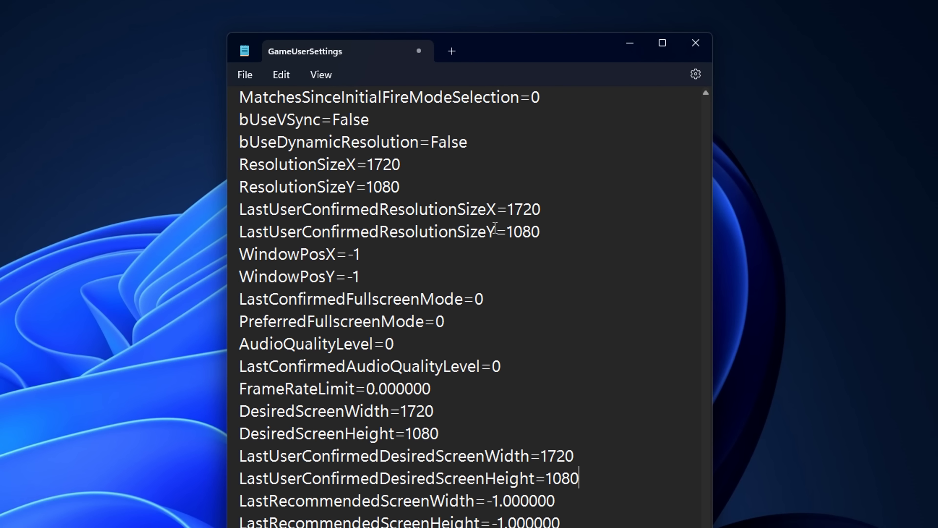
{"action": "left_click_drag", "start_coordinate": [241, 163], "coordinate": [565, 234]}
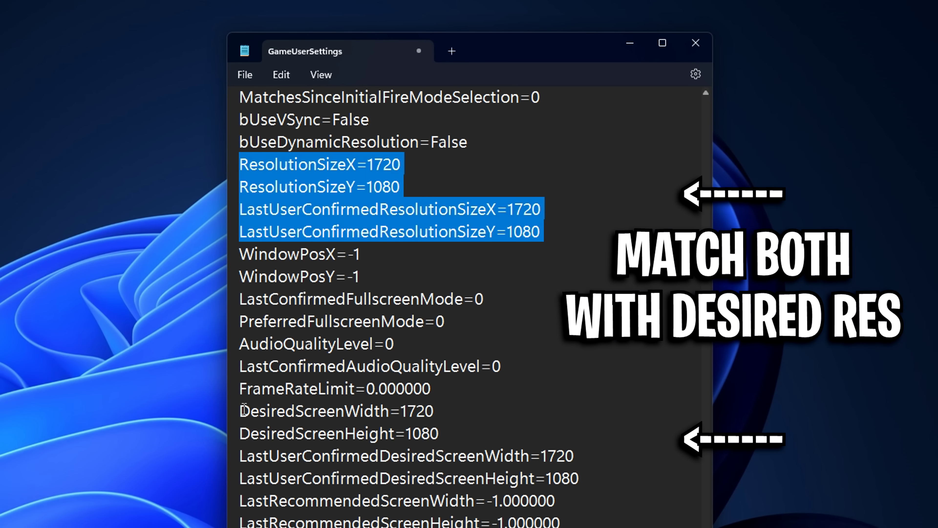
{"action": "left_click_drag", "start_coordinate": [240, 410], "coordinate": [602, 480]}
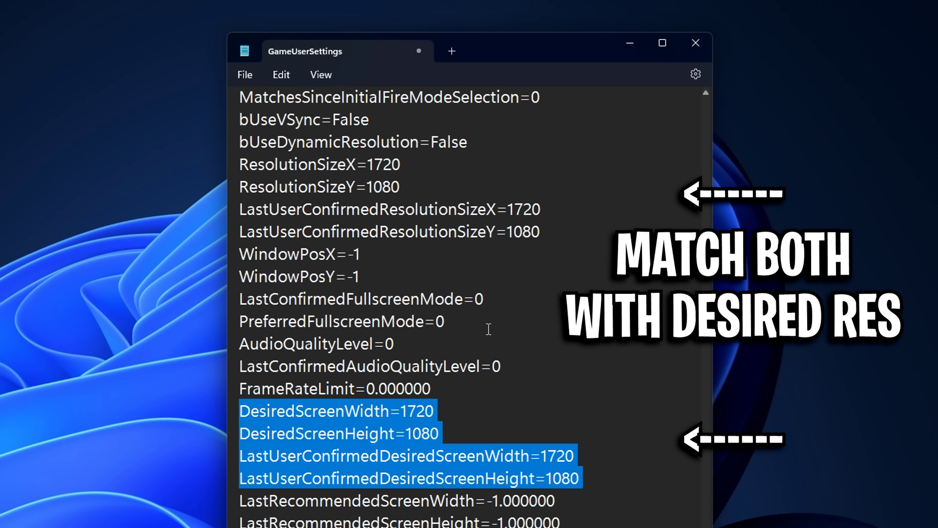
{"action": "left_click_drag", "start_coordinate": [367, 165], "coordinate": [401, 165]}
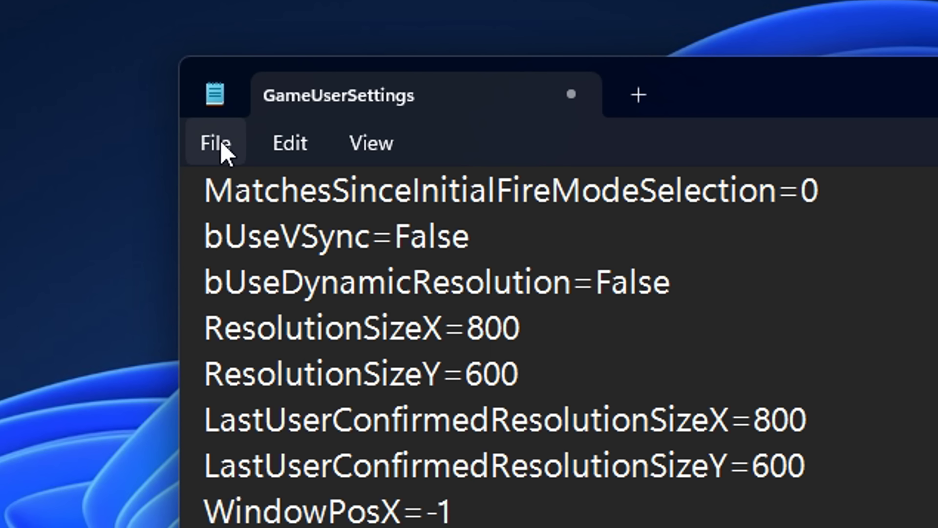
{"action": "left_click", "coordinate": [245, 76]}
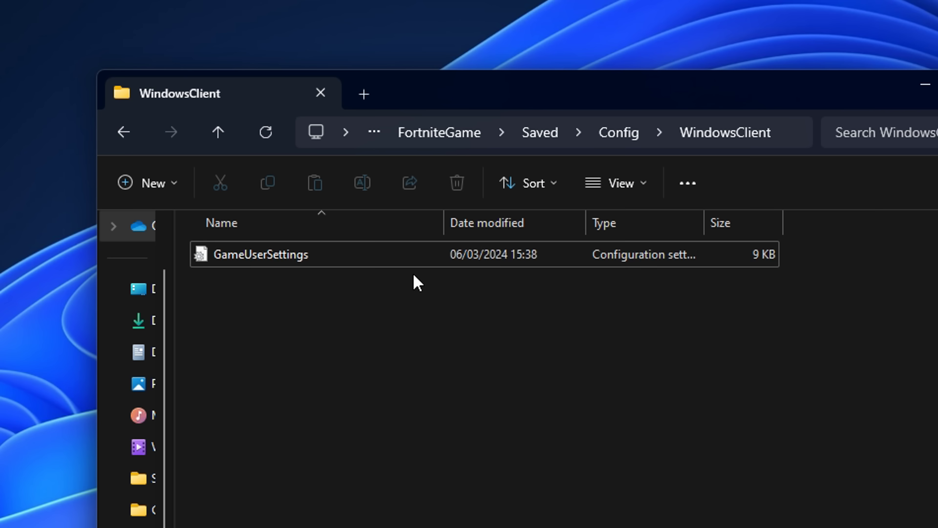
Save GameUserSettings and reopen its Properties from the full Explorer context menu.
{"action": "left_click", "coordinate": [344, 256]}
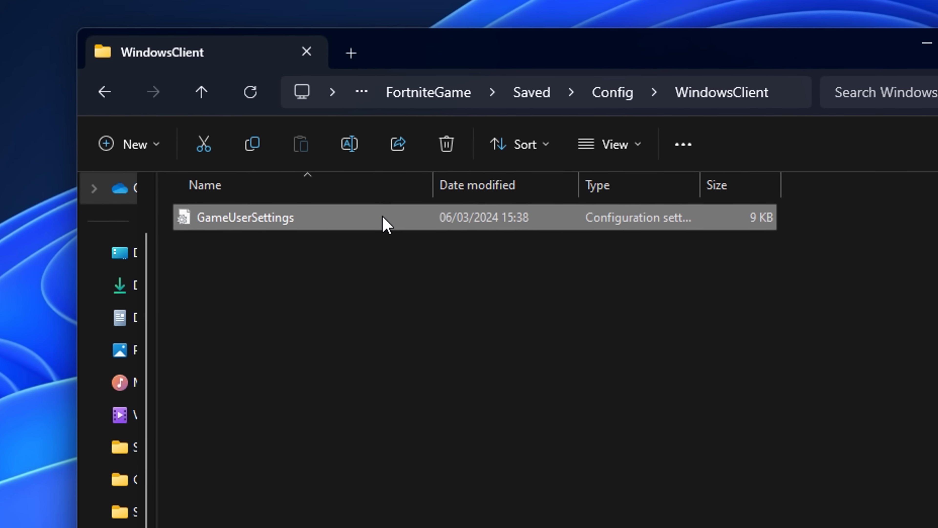
{"action": "right_click", "coordinate": [384, 263]}
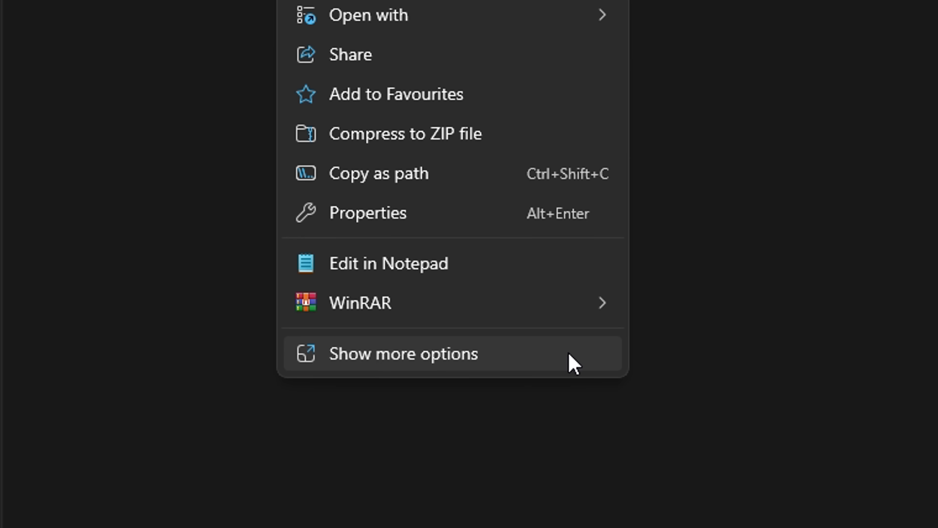
{"action": "left_click", "coordinate": [576, 364]}
{"action": "left_click", "coordinate": [595, 318]}
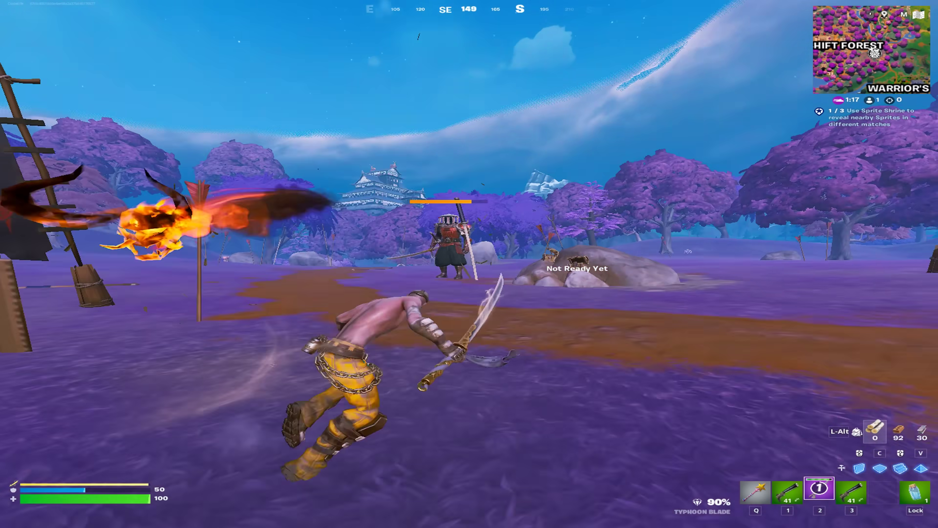
Dash, leap and slash at the samurai enemy with the Typhoon Blade across the purple field.
{"action": "key", "text": "w"}
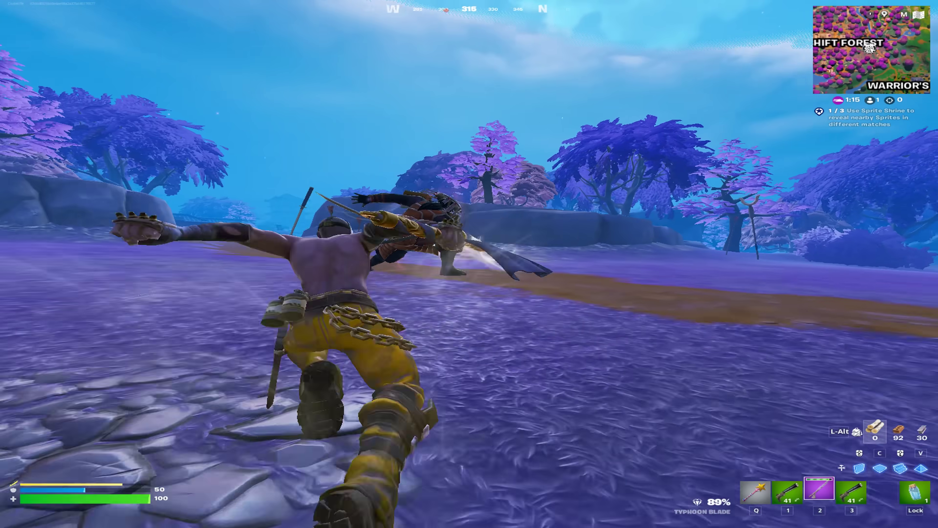
{"action": "key", "text": "w"}
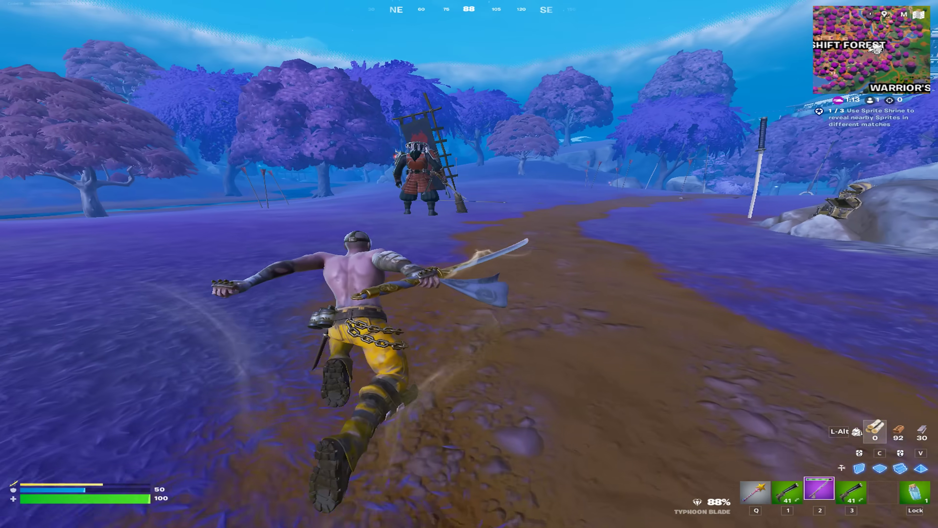
{"action": "key", "text": "w"}
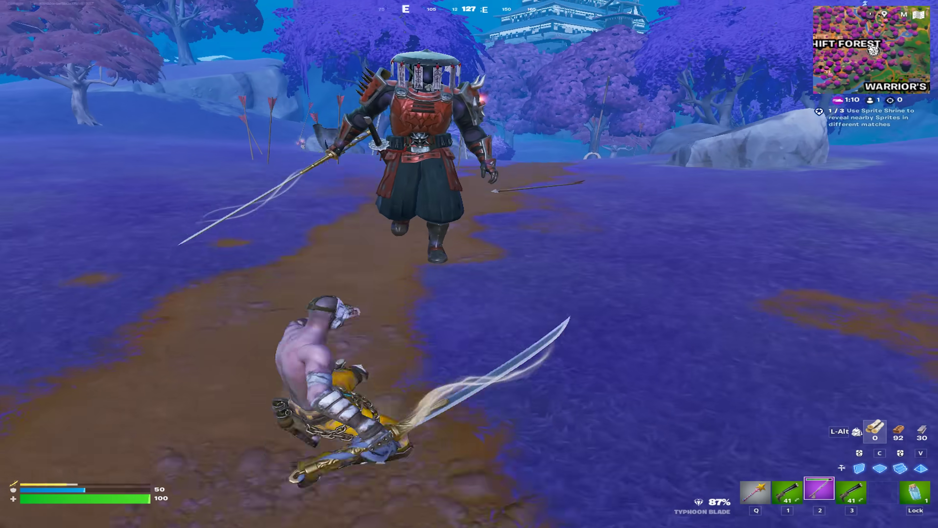
{"action": "key", "text": "w"}
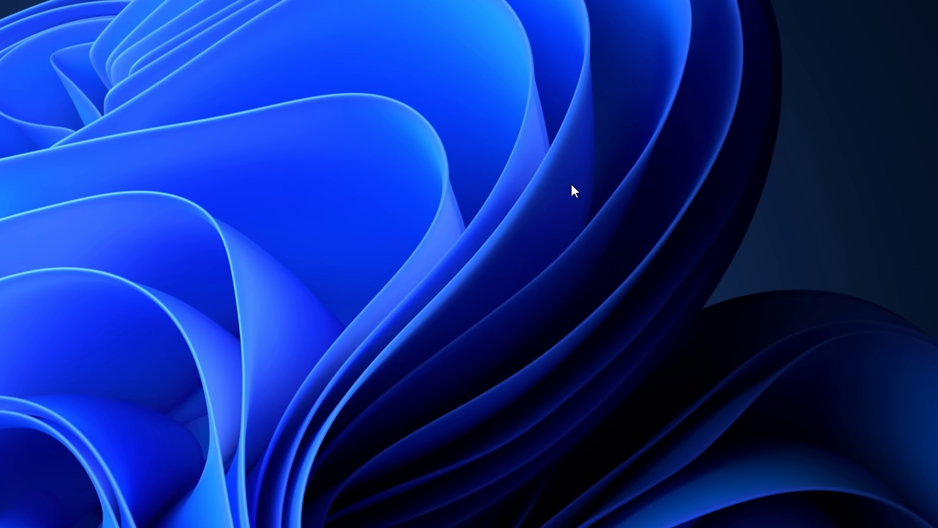
Open NVIDIA Control Panel's Change resolution page and check the display's refresh rate.
{"action": "right_click", "coordinate": [442, 143]}
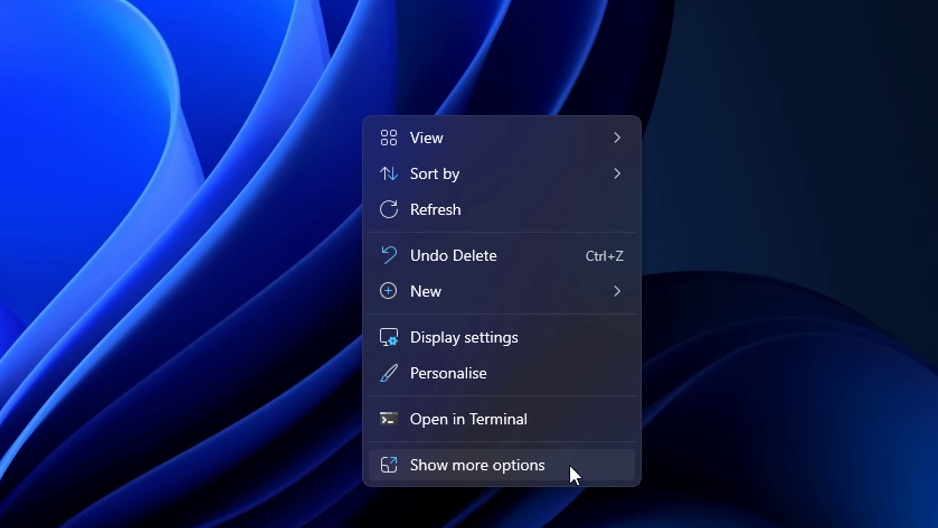
{"action": "left_click", "coordinate": [605, 414]}
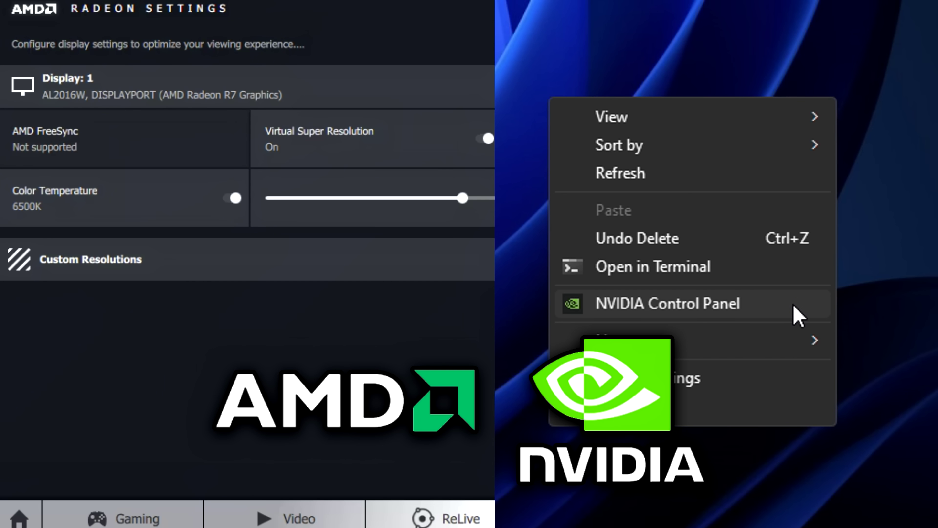
{"action": "left_click", "coordinate": [798, 304]}
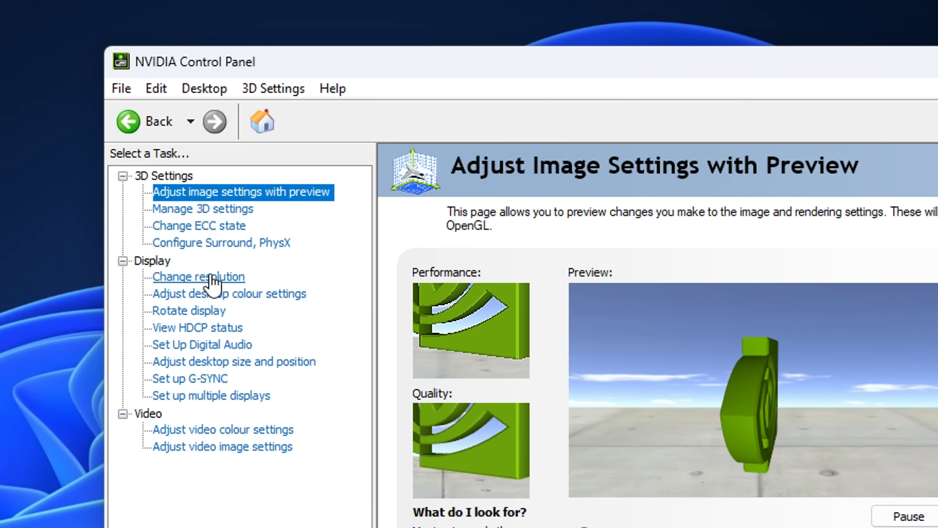
{"action": "left_click", "coordinate": [231, 282]}
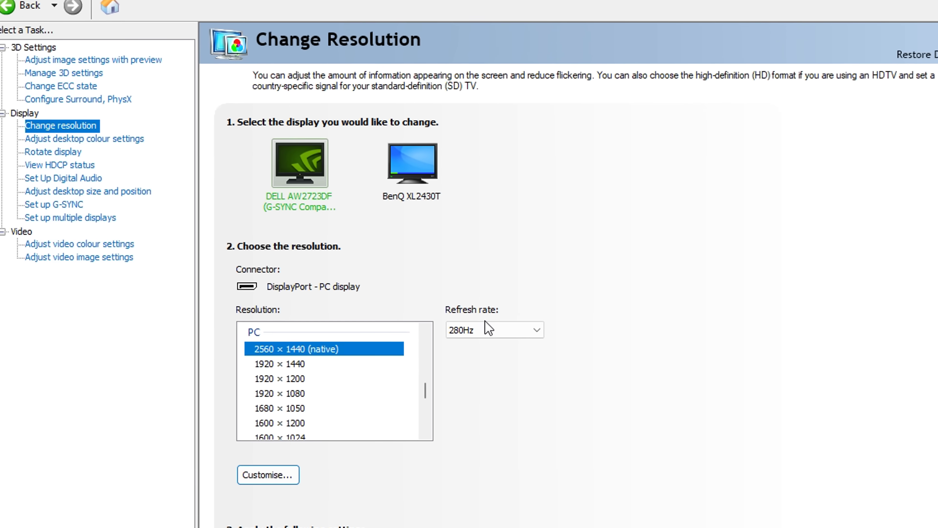
{"action": "left_click", "coordinate": [474, 363]}
{"action": "left_click", "coordinate": [538, 293]}
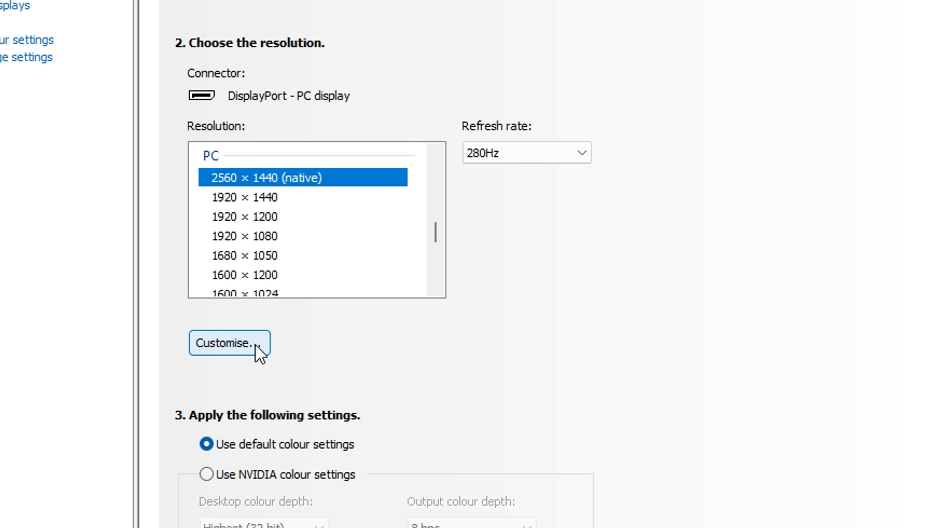
Create a custom 1720 × 1080 resolution, apply it to the Dell display, and keep it.
{"action": "left_click", "coordinate": [251, 347]}
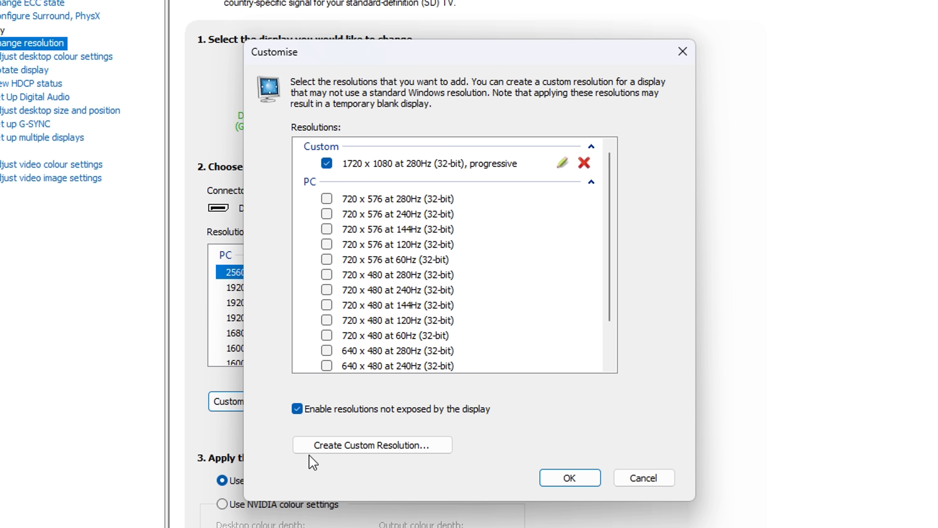
{"action": "left_click", "coordinate": [431, 451]}
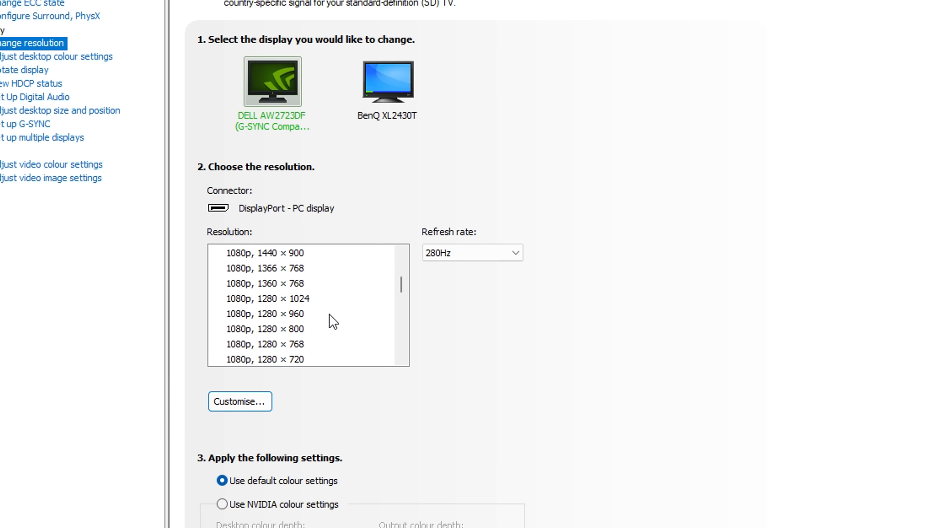
{"action": "scroll", "coordinate": [331, 320], "scroll_direction": "up", "scroll_amount": 6}
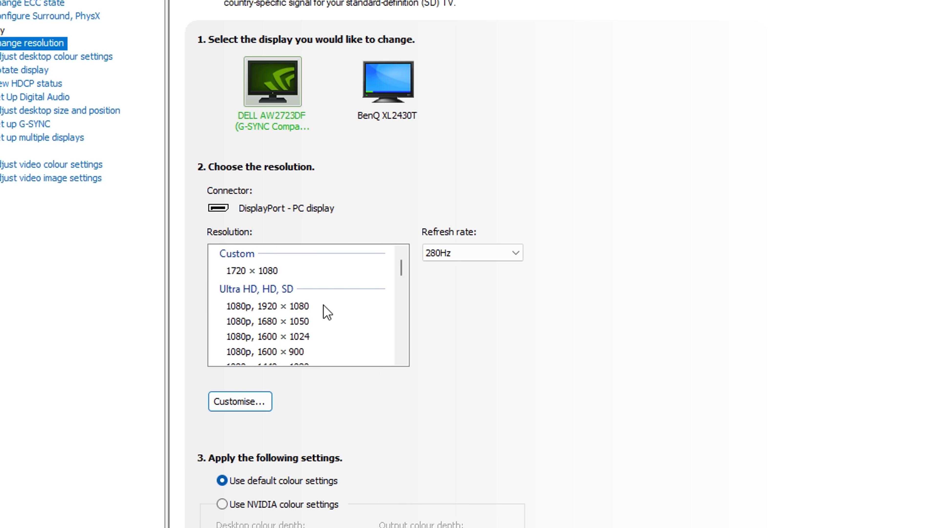
{"action": "left_click", "coordinate": [268, 271]}
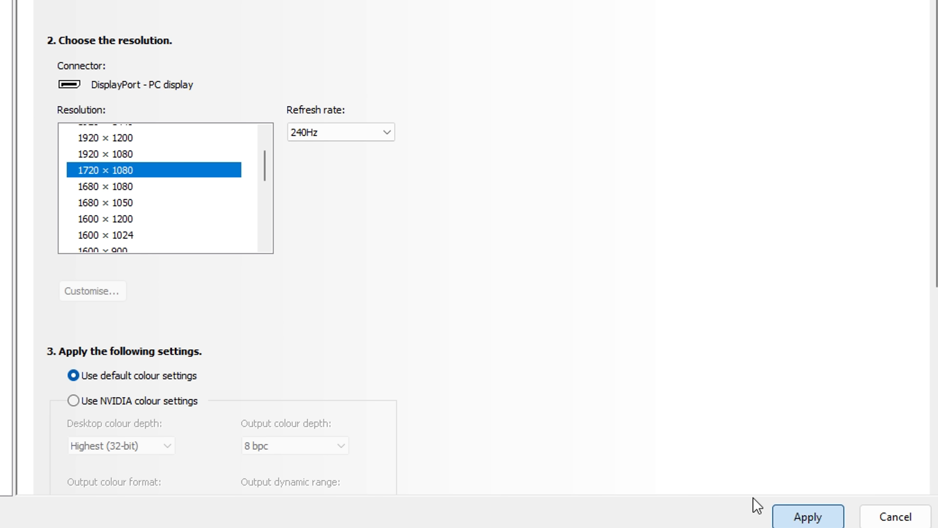
{"action": "left_click", "coordinate": [808, 516]}
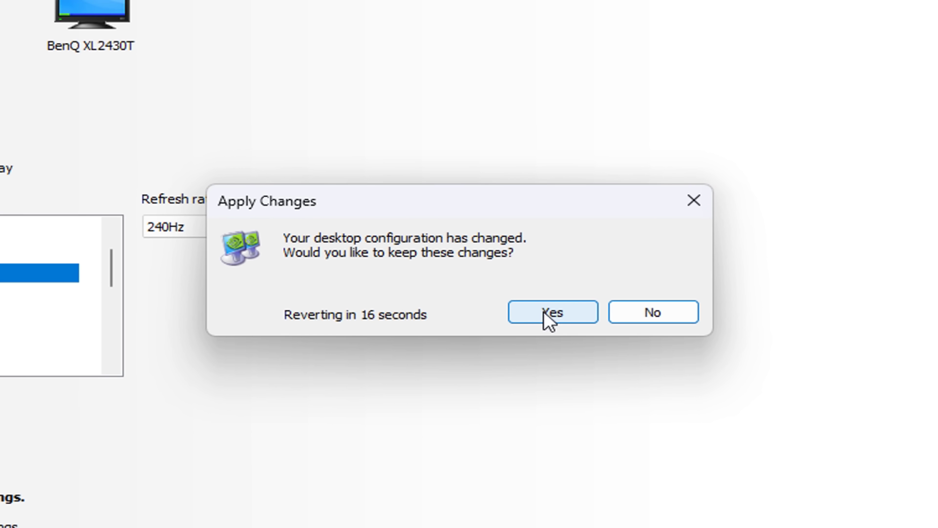
{"action": "left_click", "coordinate": [571, 312]}
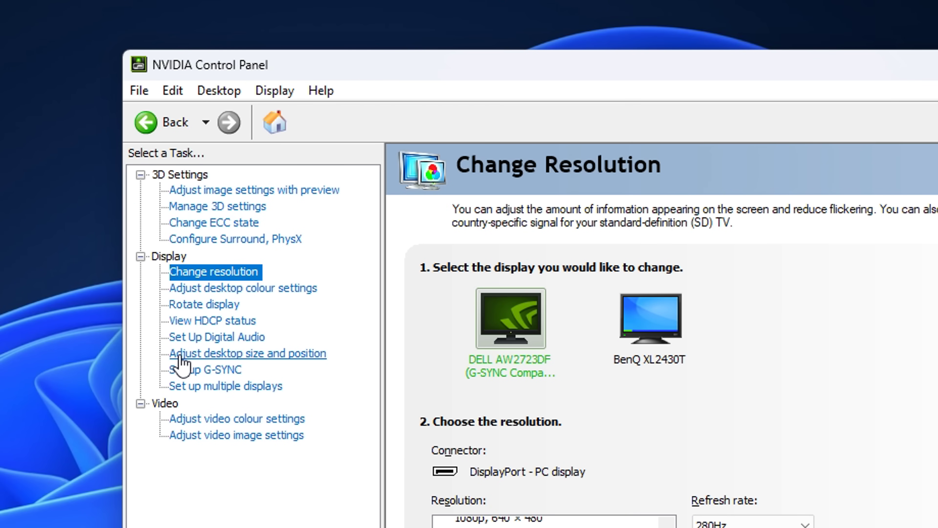
Set desktop scaling to Full-screen performed on the GPU, overriding games' scaling mode.
{"action": "left_click", "coordinate": [320, 355]}
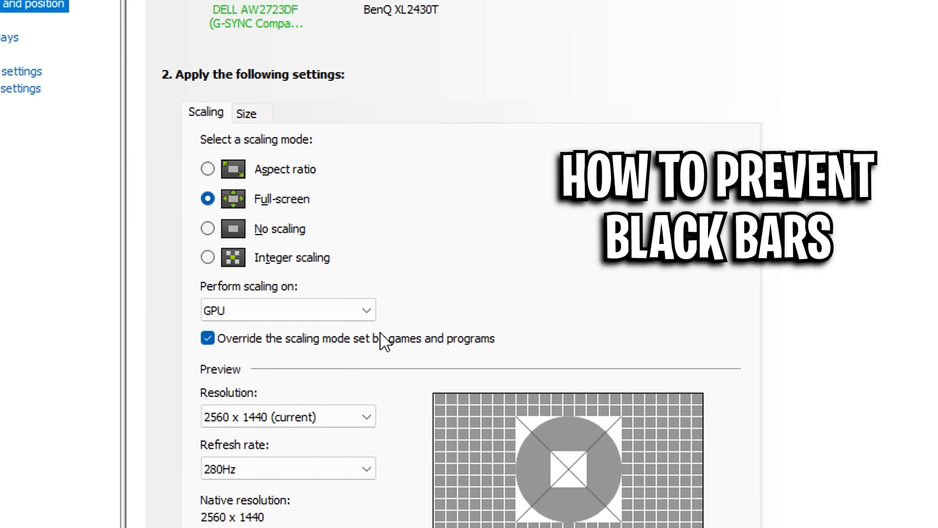
{"action": "left_click", "coordinate": [309, 258]}
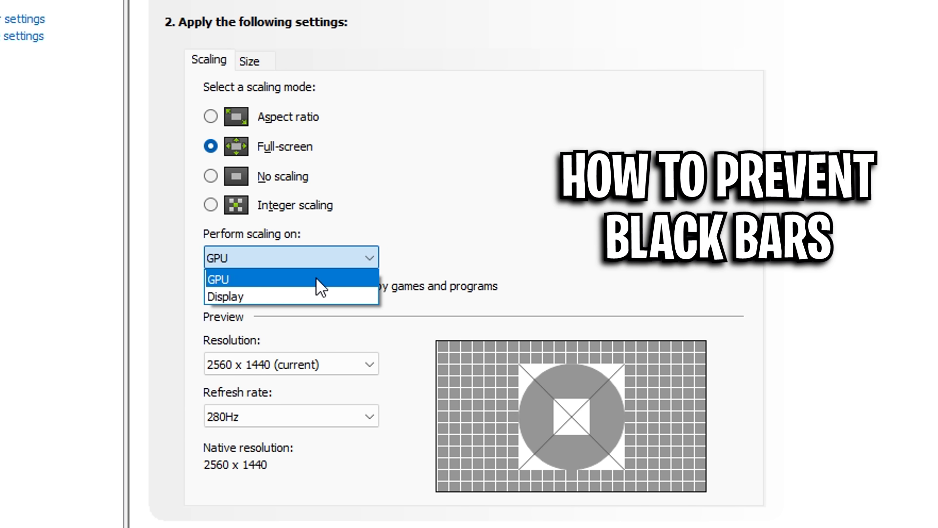
{"action": "left_click", "coordinate": [367, 262]}
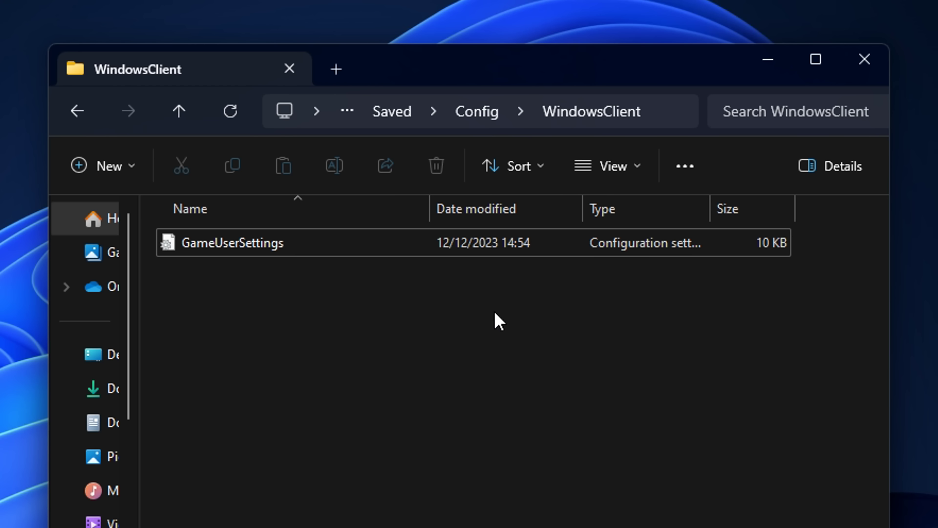
Confirm GameUserSettings is not read-only in its Properties, then open it in Notepad.
{"action": "left_click", "coordinate": [329, 244]}
{"action": "left_click", "coordinate": [325, 242]}
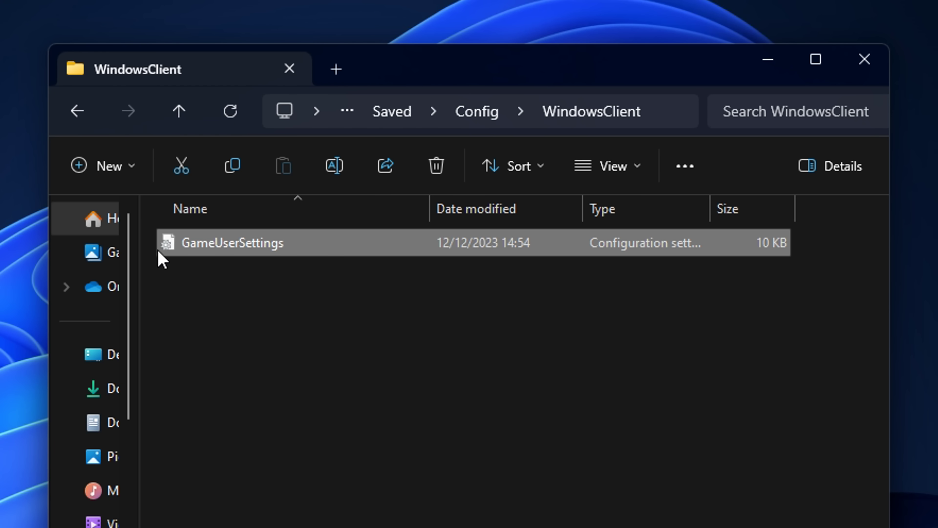
{"action": "right_click", "coordinate": [379, 243]}
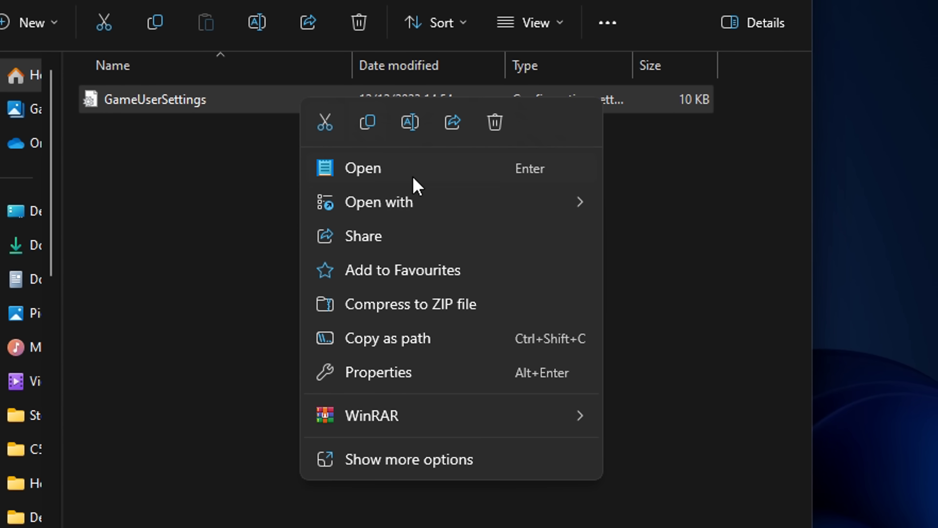
{"action": "left_click", "coordinate": [497, 376]}
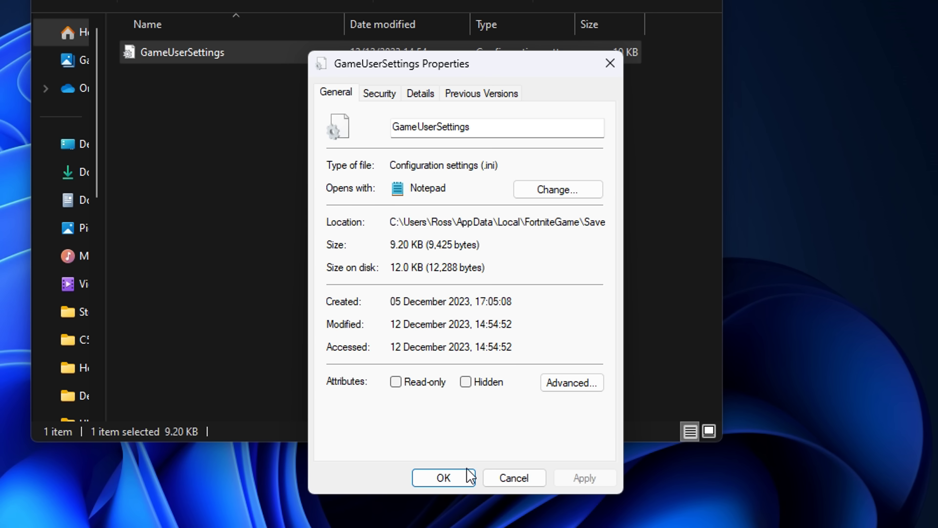
{"action": "left_click", "coordinate": [462, 478]}
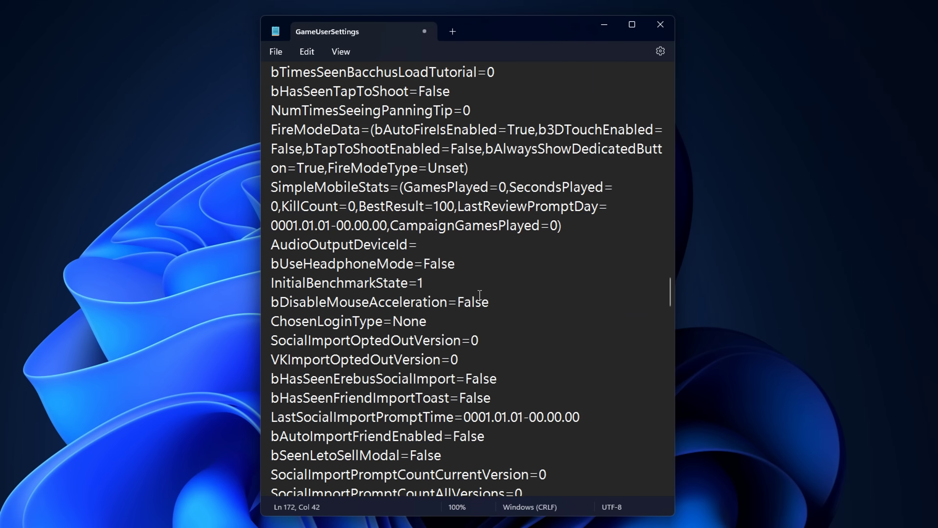
{"action": "scroll", "coordinate": [480, 293], "scroll_direction": "down", "scroll_amount": 10}
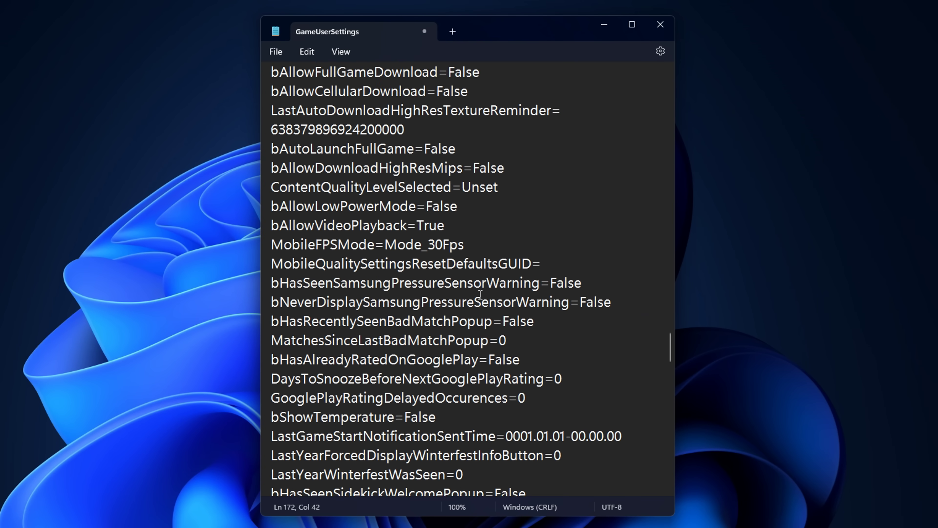
Highlight the ResolutionSizeX/Y and DesiredScreenWidth/Height lines at 1920 × 1080, selecting the 1920 width value.
{"action": "scroll", "coordinate": [480, 294], "scroll_direction": "down", "scroll_amount": 10}
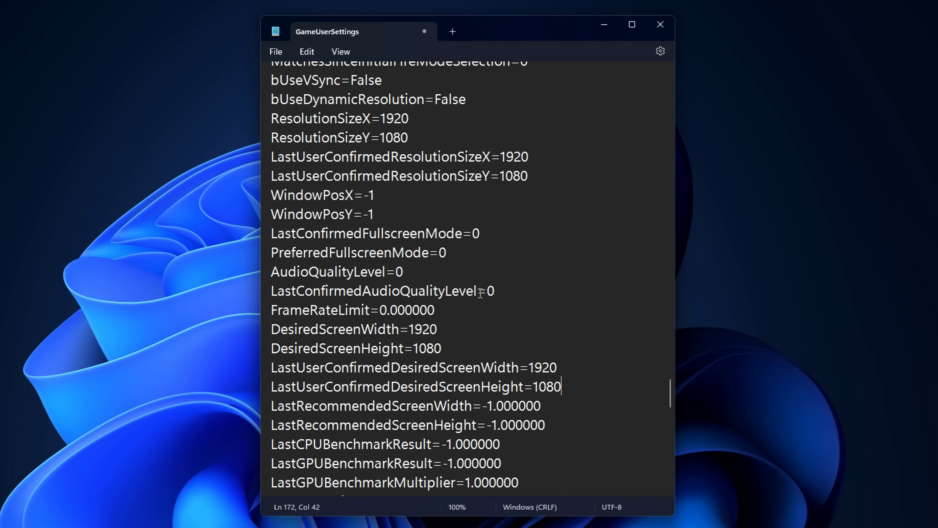
{"action": "left_click_drag", "start_coordinate": [272, 118], "coordinate": [529, 176]}
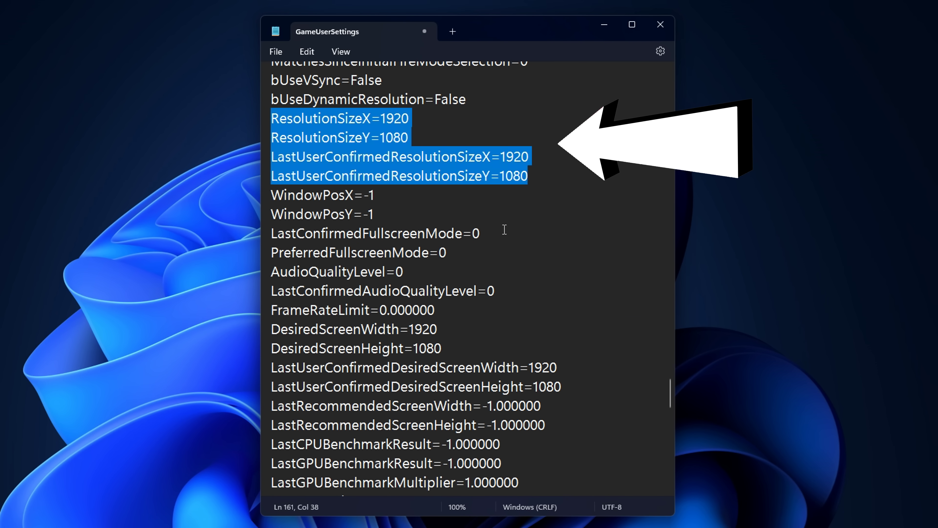
{"action": "left_click_drag", "start_coordinate": [268, 328], "coordinate": [606, 385]}
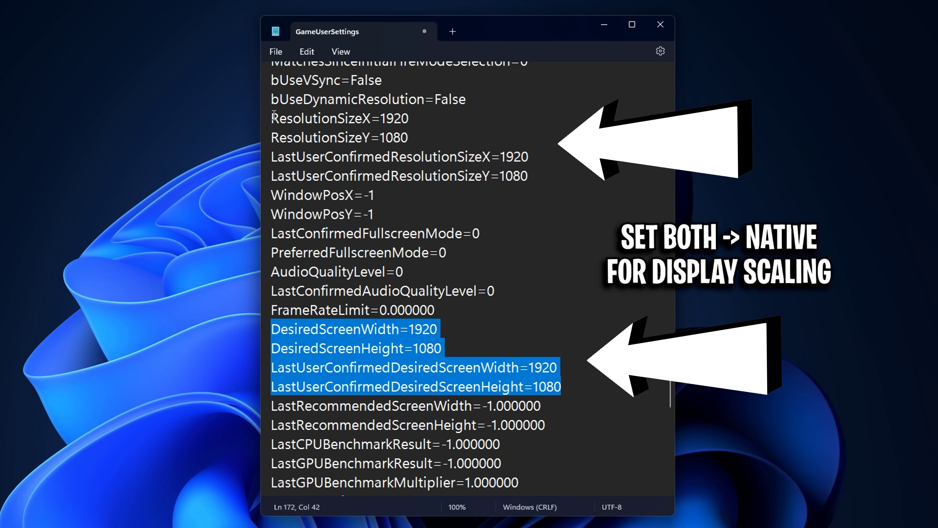
{"action": "left_click_drag", "start_coordinate": [273, 115], "coordinate": [555, 168]}
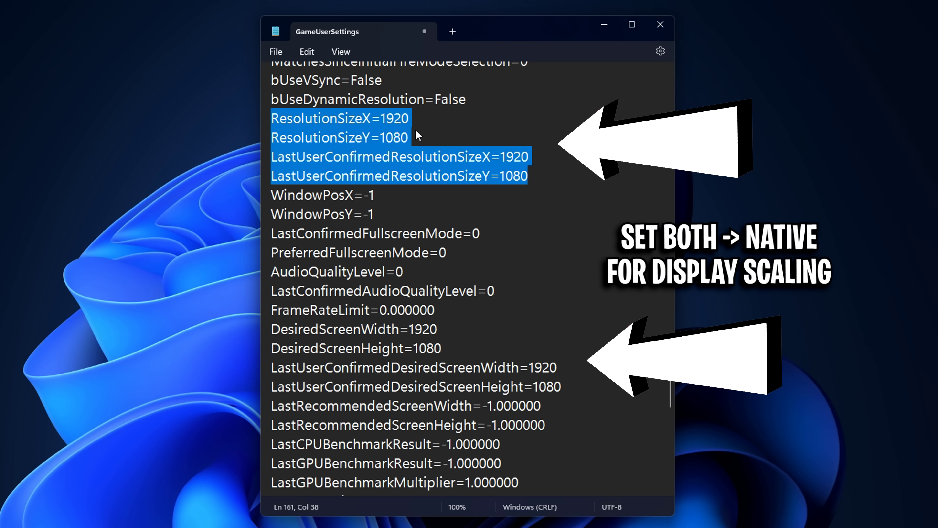
{"action": "left_click_drag", "start_coordinate": [380, 119], "coordinate": [422, 118]}
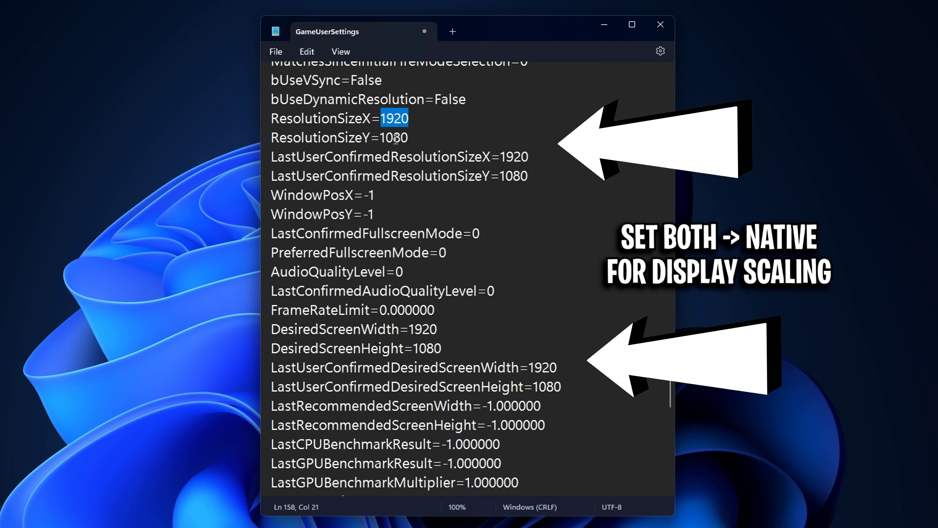
{"action": "left_click_drag", "start_coordinate": [276, 328], "coordinate": [585, 387]}
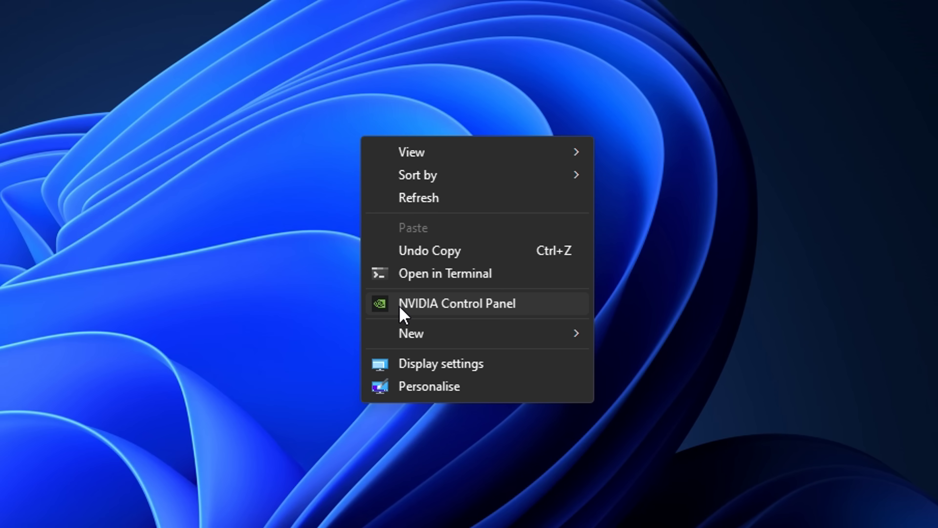
Open NVIDIA Control Panel's Change resolution page.
{"action": "left_click", "coordinate": [559, 310]}
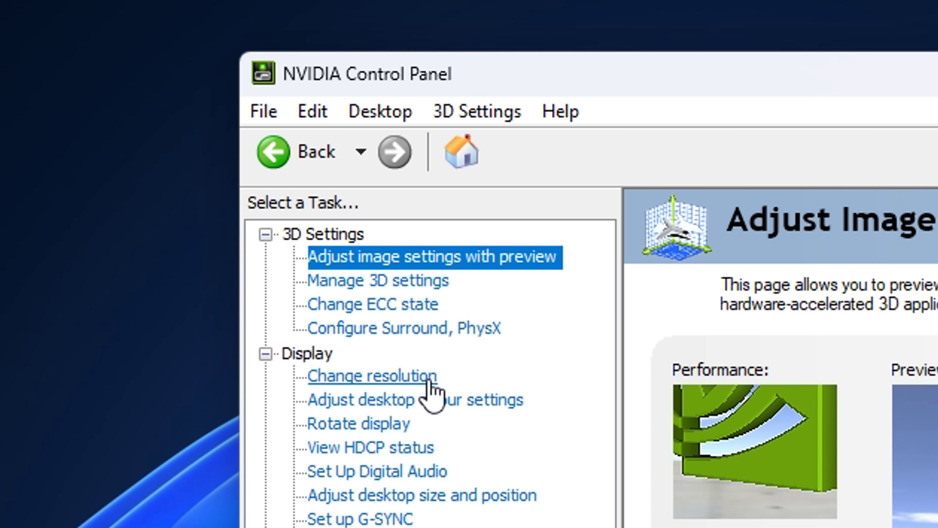
{"action": "left_click", "coordinate": [412, 378]}
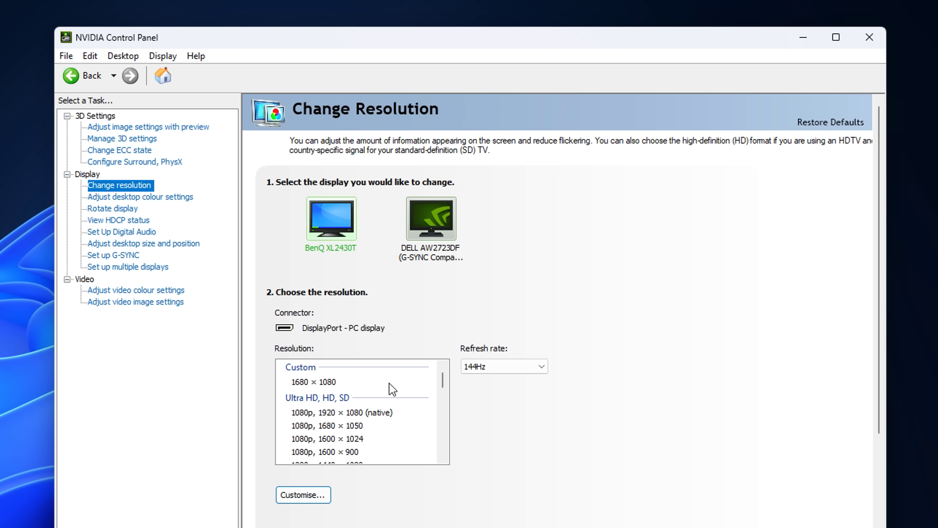
{"action": "scroll", "coordinate": [392, 388], "scroll_direction": "down", "scroll_amount": 5}
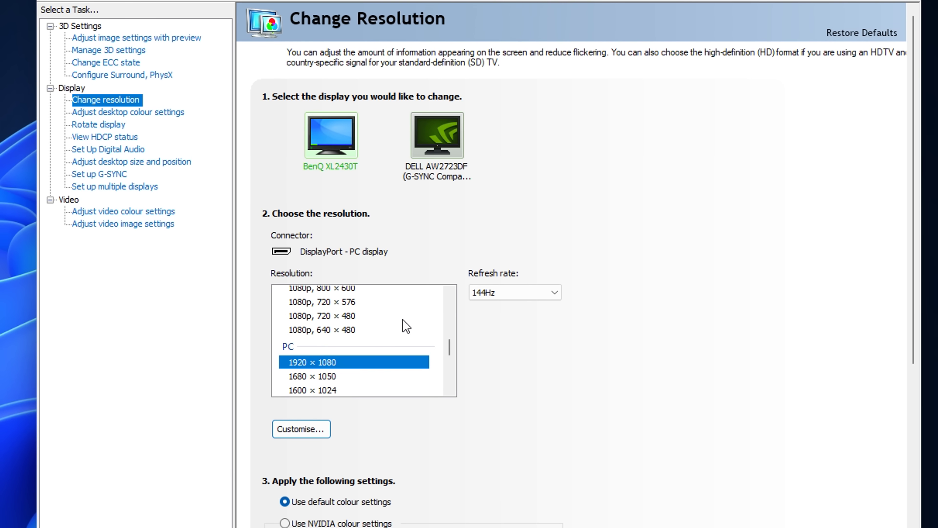
{"action": "scroll", "coordinate": [403, 319], "scroll_direction": "down", "scroll_amount": 1}
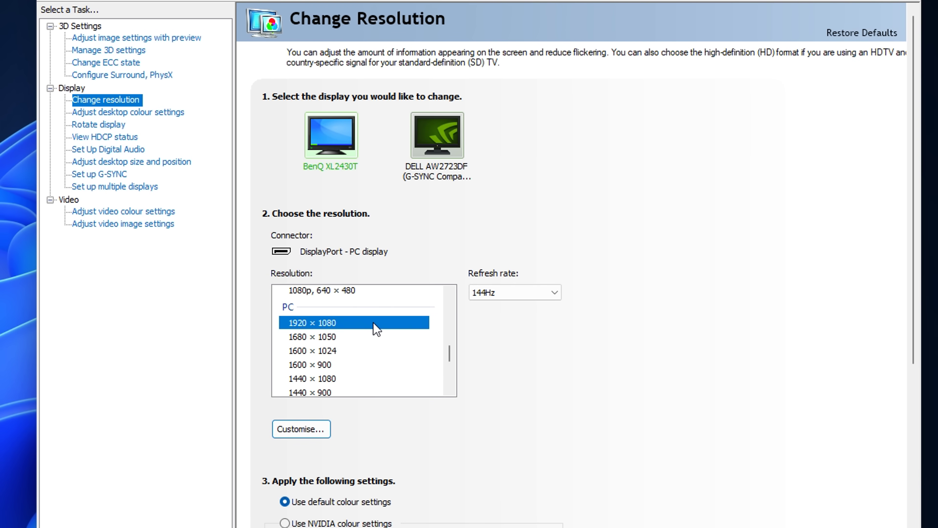
Delete the custom 1680x1080 144Hz resolution and untick 'Enable resolutions not exposed by the display'.
{"action": "left_click", "coordinate": [311, 430]}
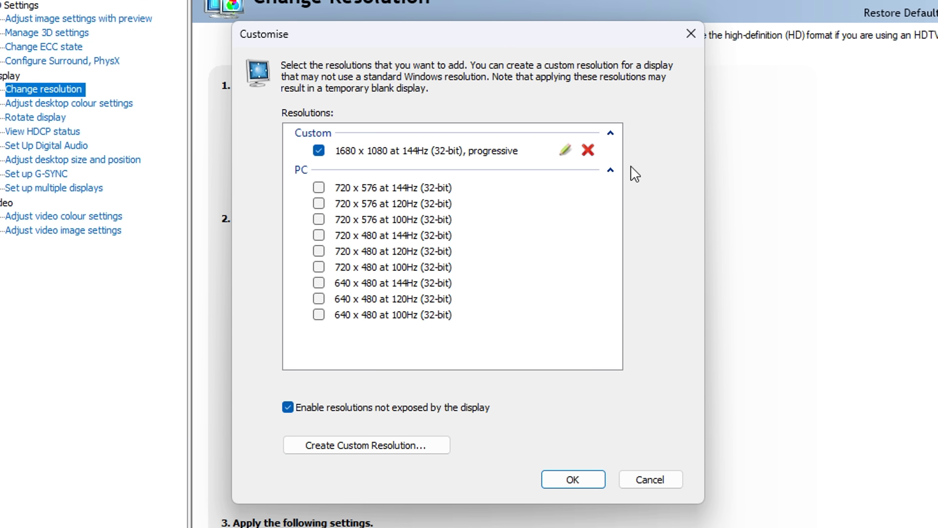
{"action": "left_click", "coordinate": [589, 152]}
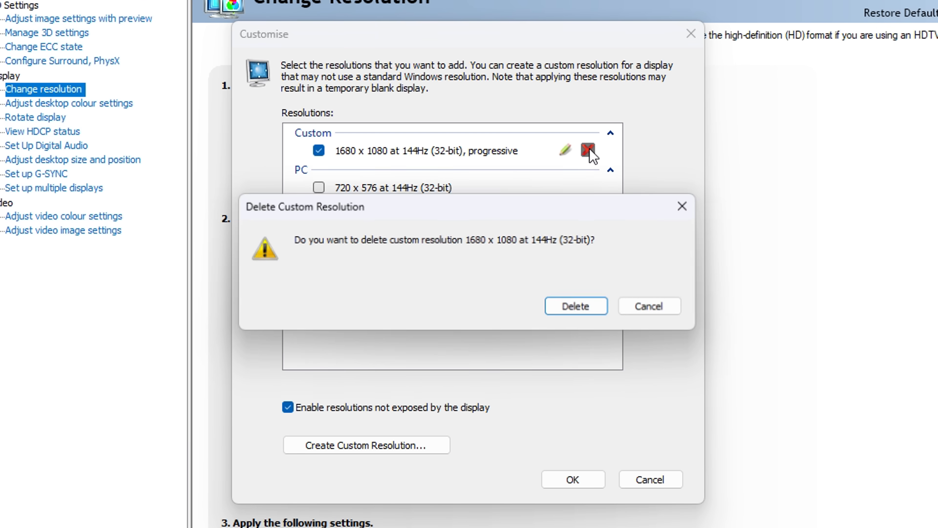
{"action": "left_click", "coordinate": [580, 309]}
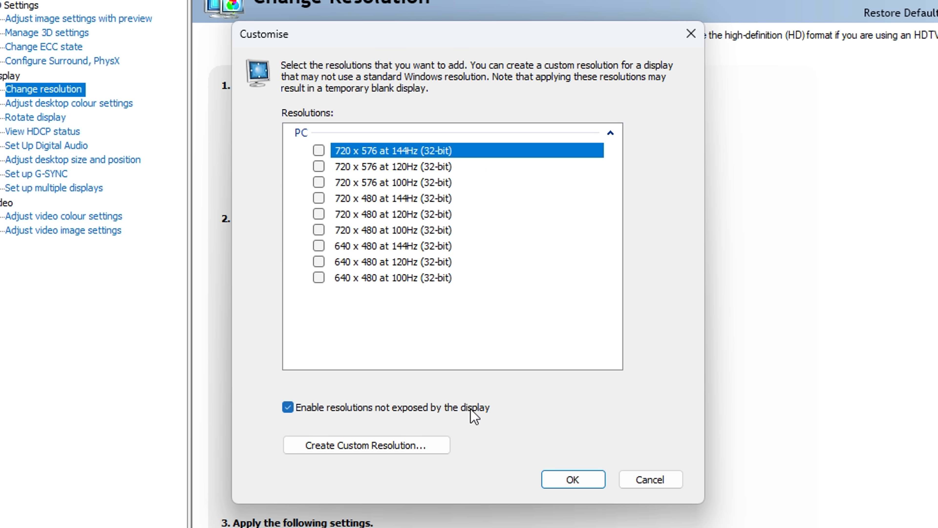
{"action": "left_click", "coordinate": [287, 408]}
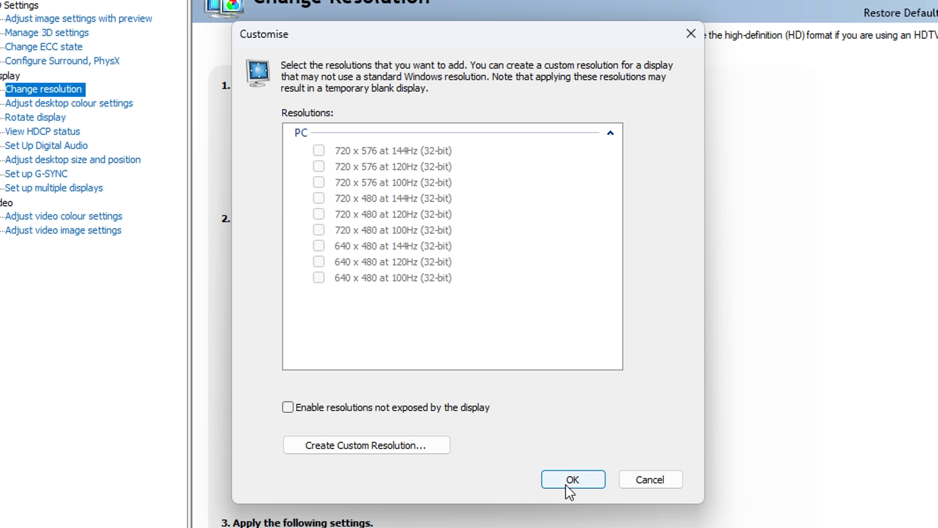
{"action": "left_click", "coordinate": [573, 479]}
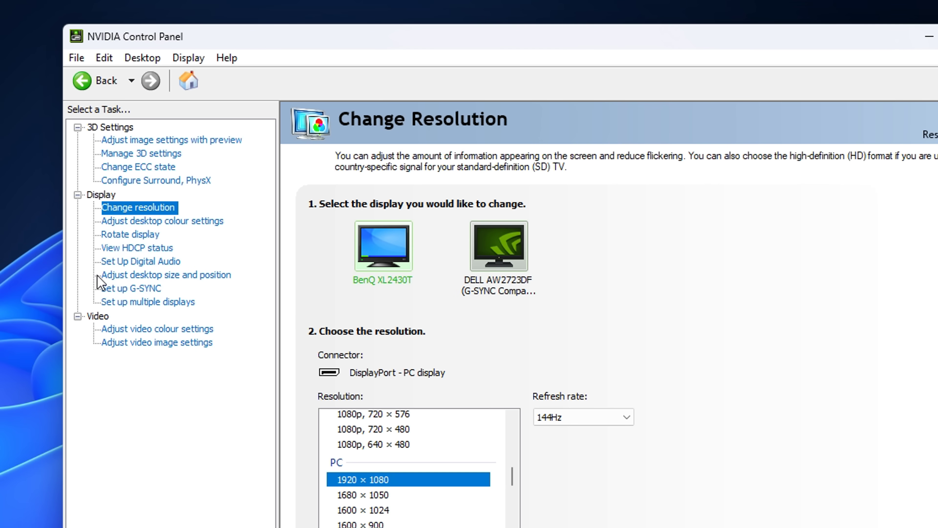
Under Adjust desktop size and position, set 'Perform scaling on' to Display.
{"action": "left_click", "coordinate": [221, 276]}
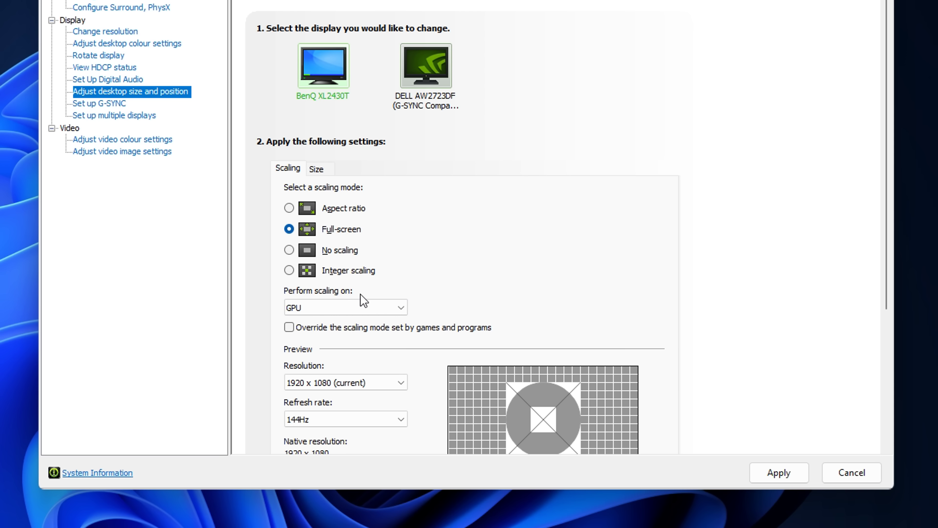
{"action": "left_click", "coordinate": [363, 309]}
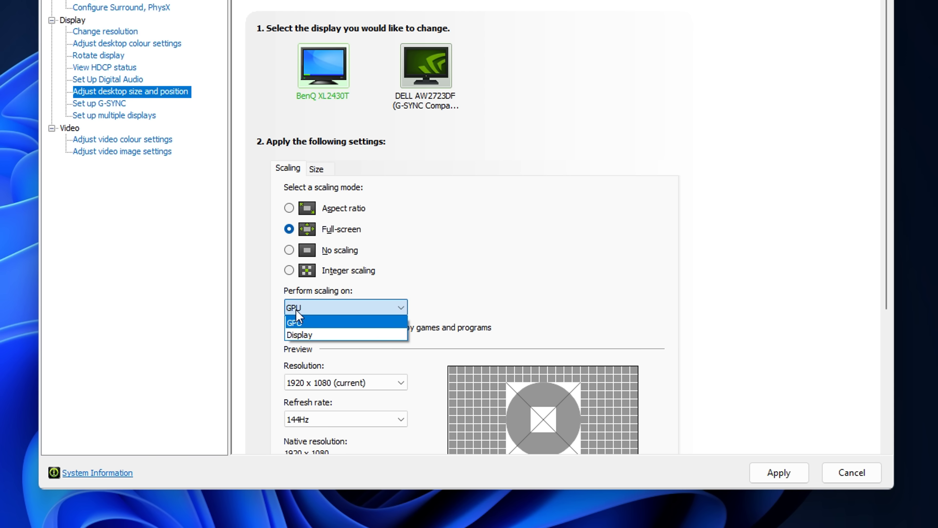
{"action": "left_click", "coordinate": [349, 335]}
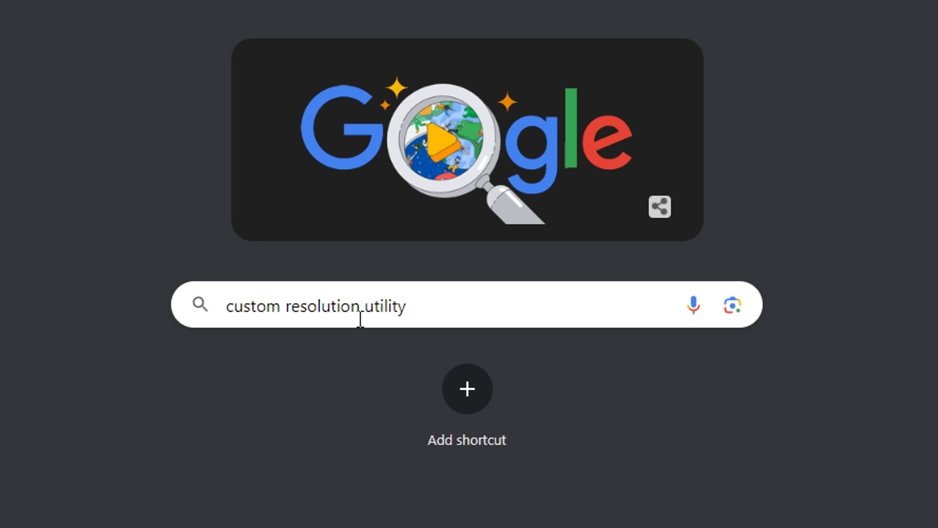
Search Google for custom resolution utility, open the CRU page, then launch CRU from cru-1.5.2.
{"action": "key", "text": "Return"}
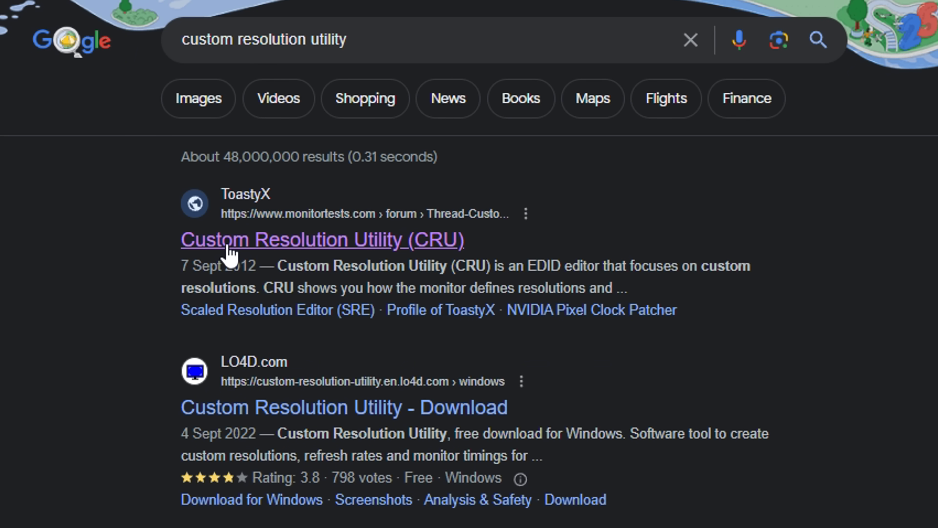
{"action": "left_click", "coordinate": [402, 245]}
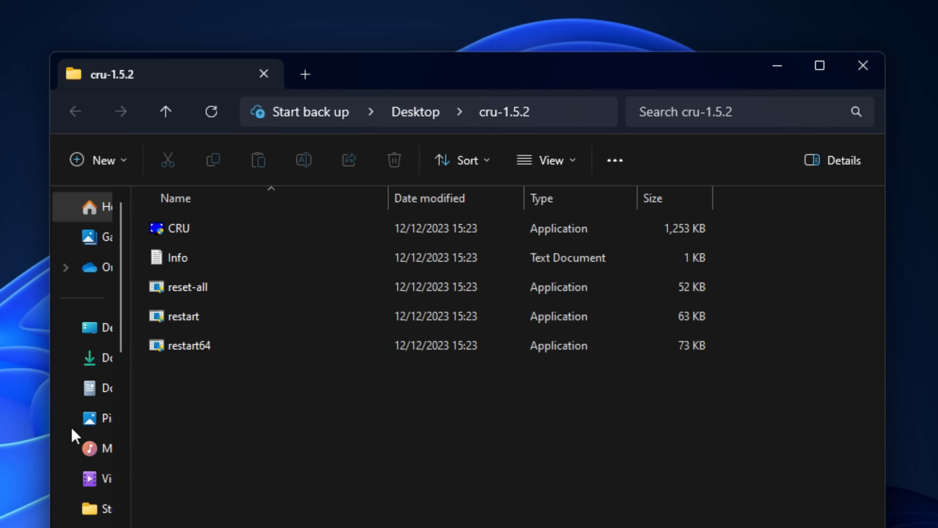
{"action": "left_click", "coordinate": [272, 226]}
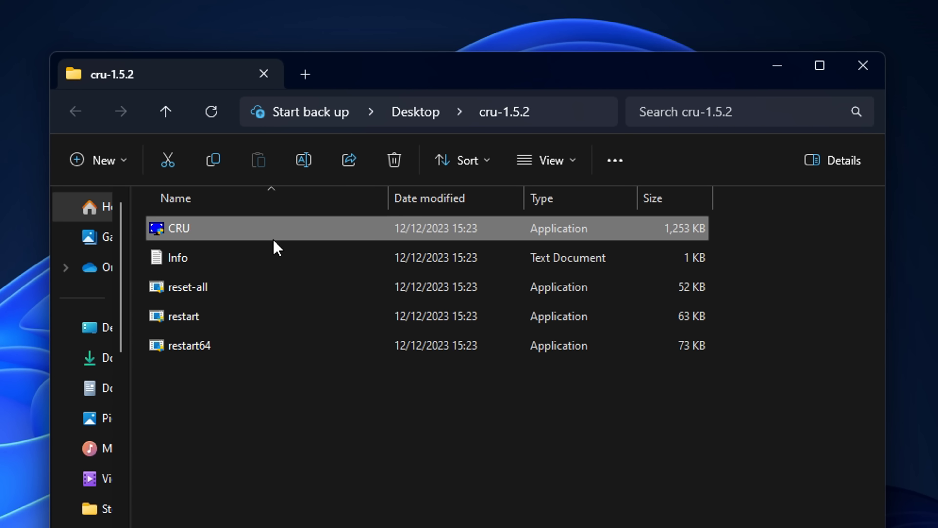
{"action": "double_click", "coordinate": [317, 225]}
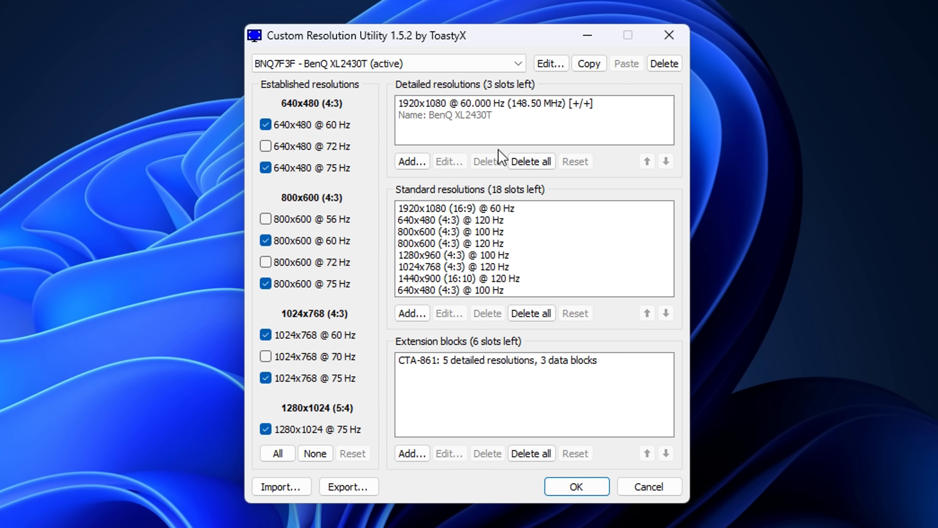
Keep BenQ XL2430T (active) selected, set established resolutions to None, and edit the CTA-861 block.
{"action": "left_click", "coordinate": [464, 64]}
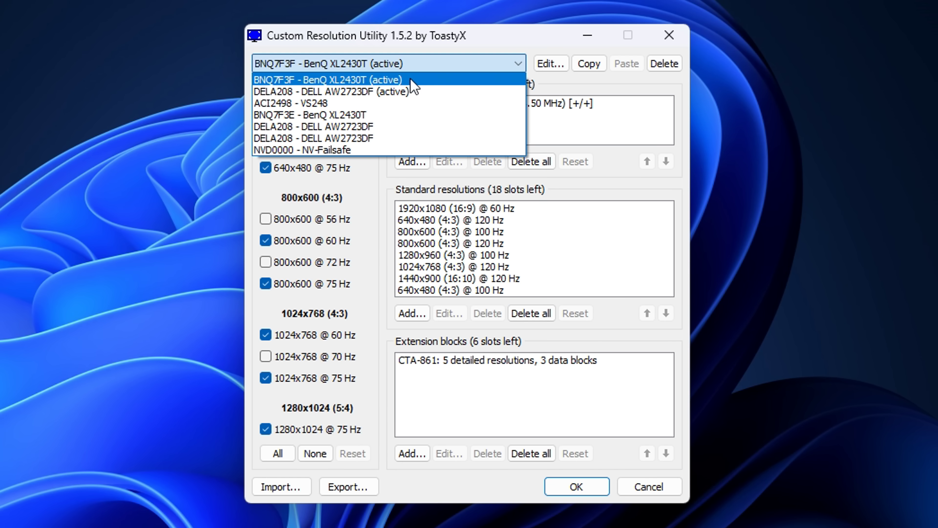
{"action": "left_click", "coordinate": [469, 79]}
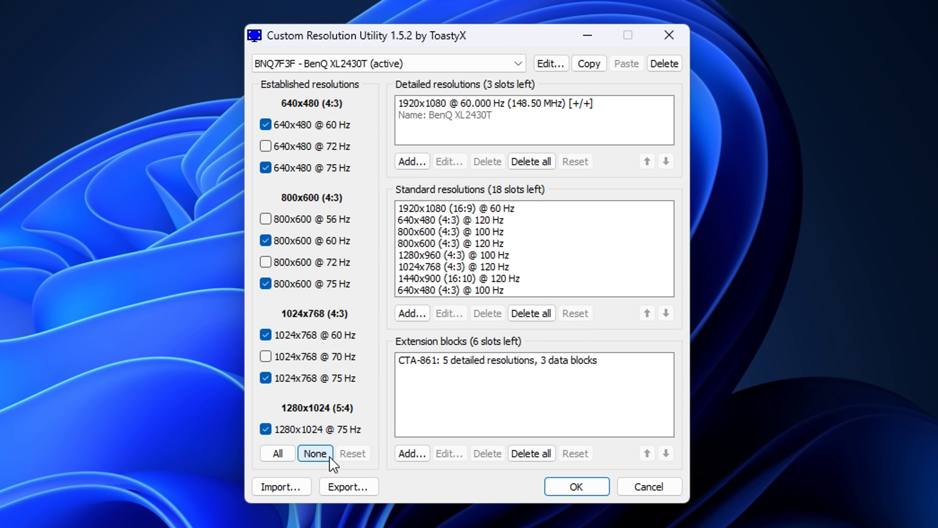
{"action": "left_click", "coordinate": [316, 455]}
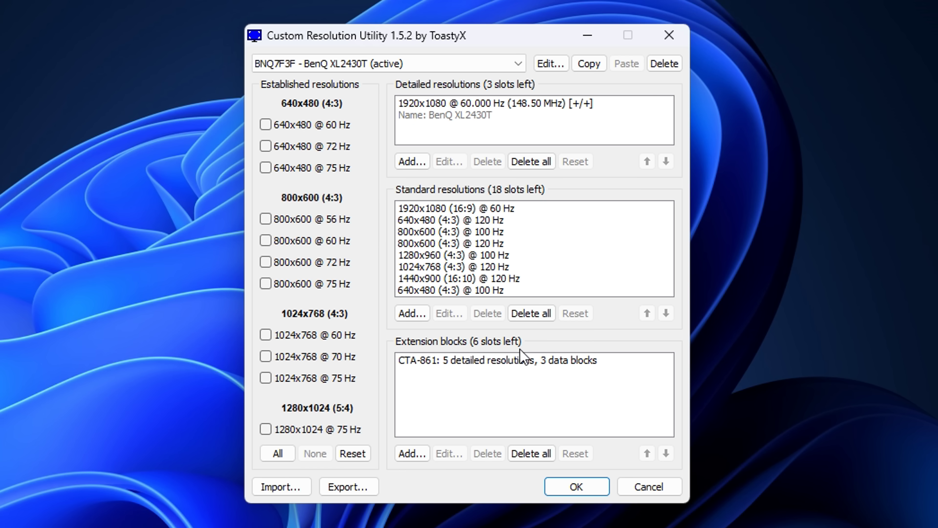
{"action": "left_click", "coordinate": [500, 361]}
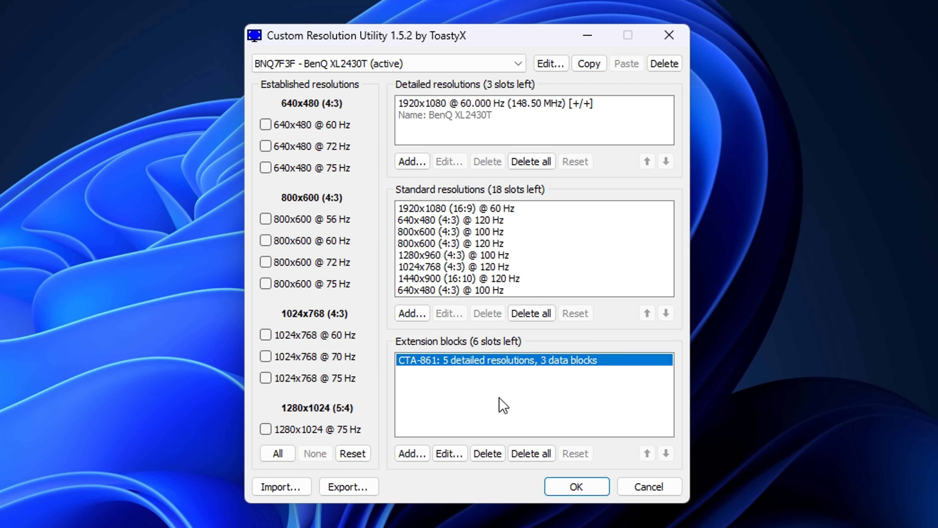
{"action": "left_click", "coordinate": [449, 453]}
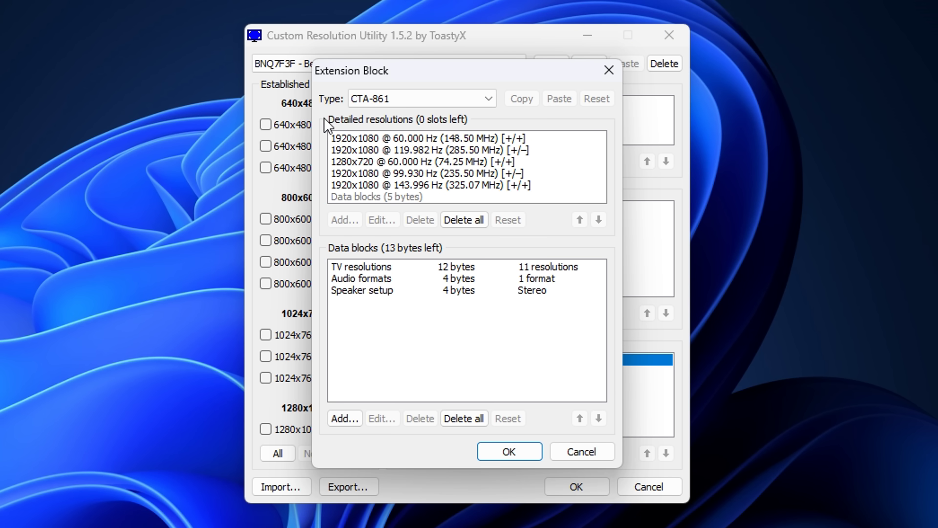
Inspect the 1920x1080 @ 143.996 Hz timing, then delete all CTA-861 detailed resolutions and confirm.
{"action": "left_click", "coordinate": [362, 185]}
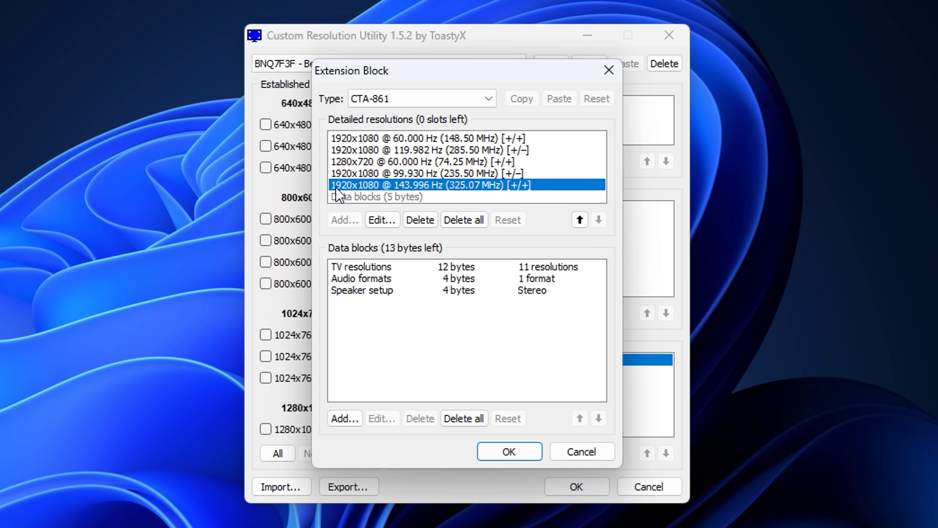
{"action": "double_click", "coordinate": [463, 185]}
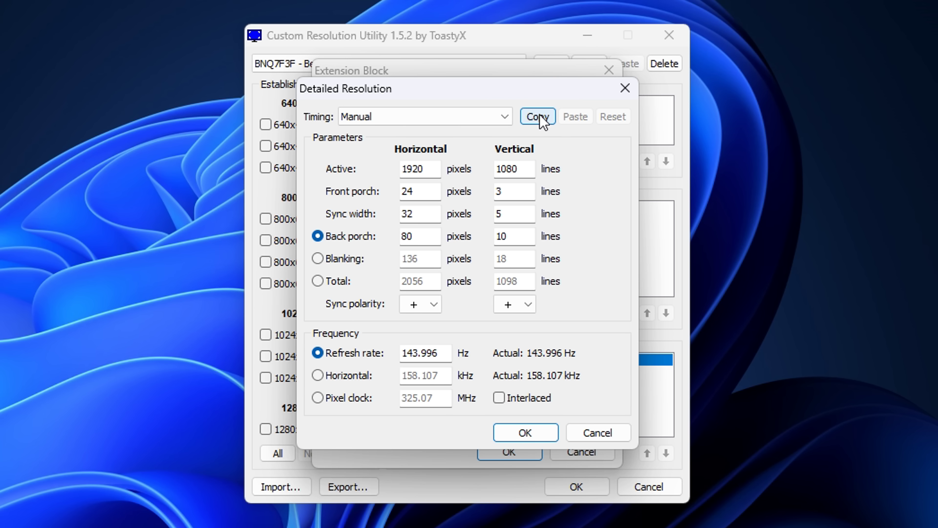
{"action": "left_click", "coordinate": [624, 88]}
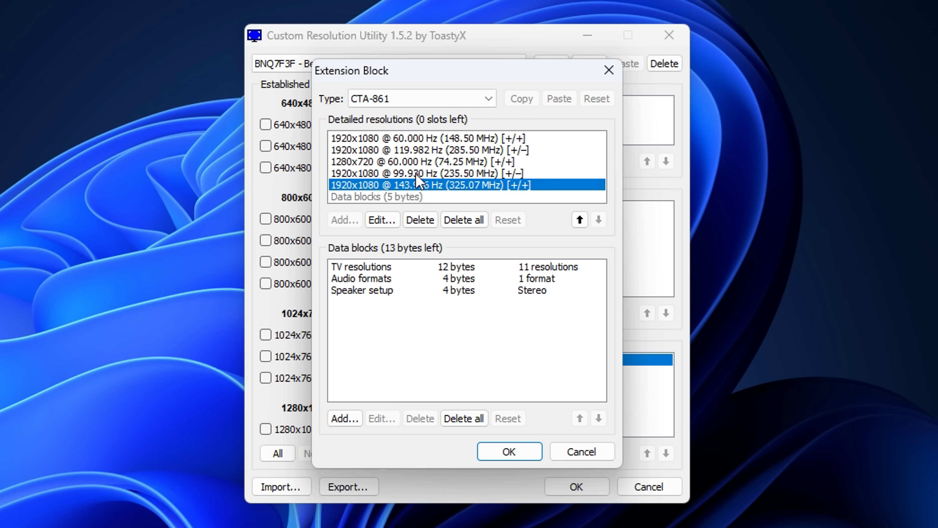
{"action": "left_click", "coordinate": [476, 222]}
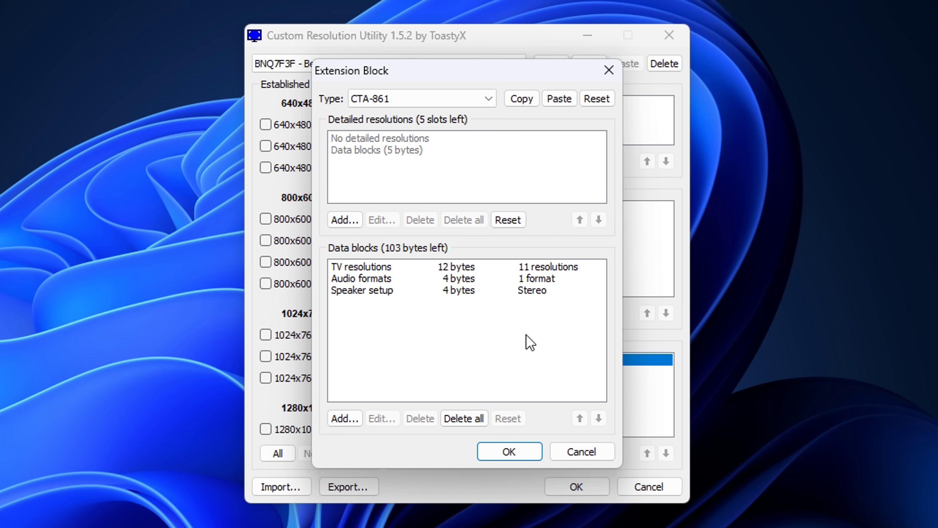
{"action": "left_click", "coordinate": [511, 456]}
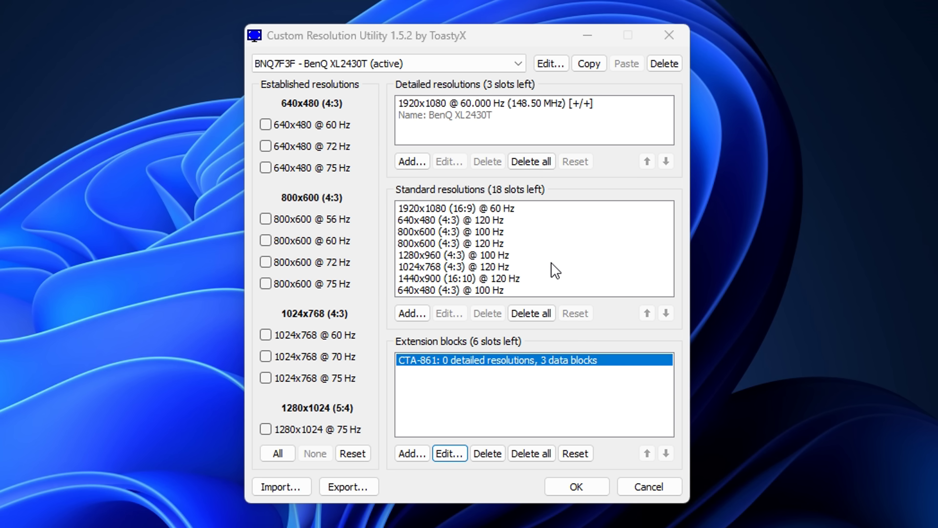
Delete all standard resolutions and all detailed resolutions, including the 1920x1080 @ 60 Hz entry.
{"action": "left_click", "coordinate": [537, 317]}
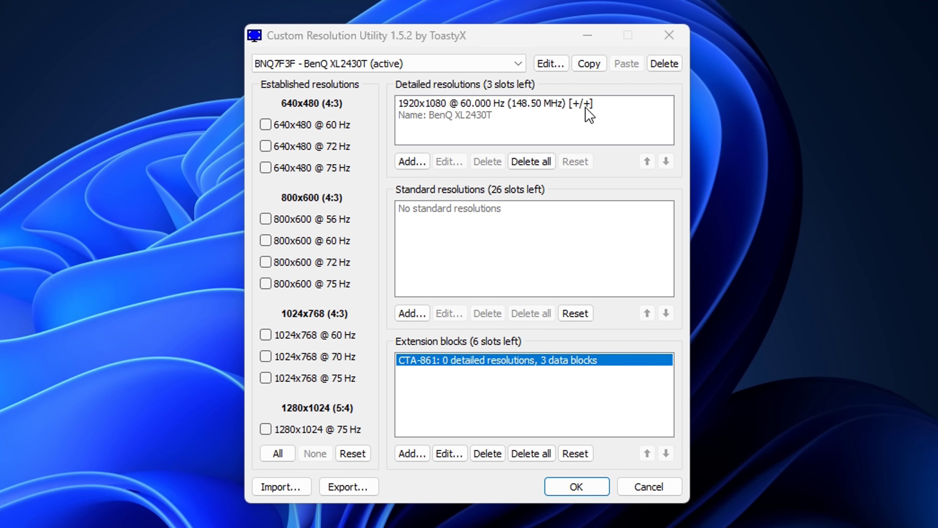
{"action": "left_click", "coordinate": [507, 106]}
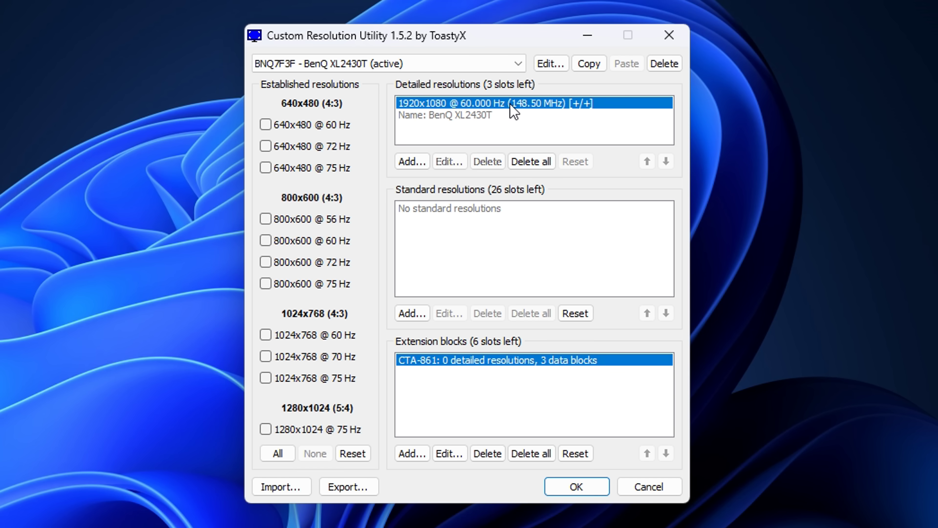
{"action": "left_click", "coordinate": [536, 161]}
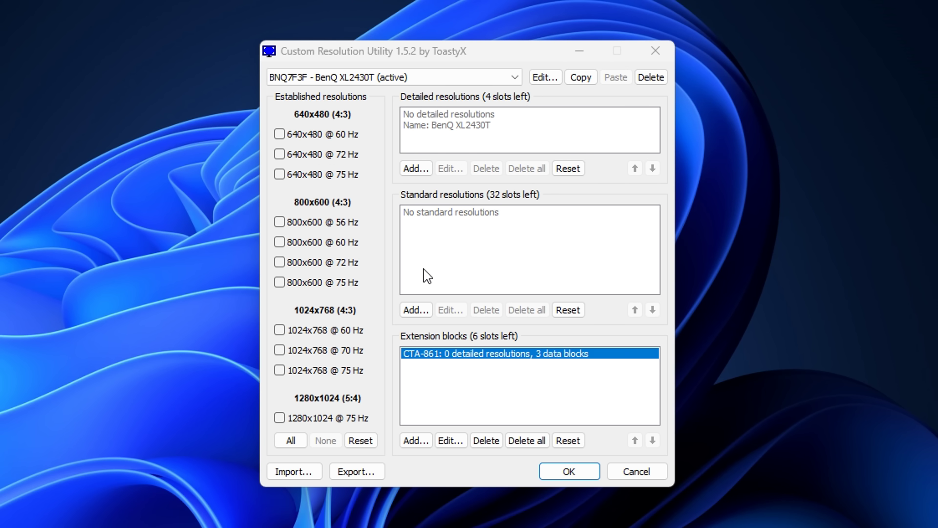
Add a 1920x1080 (16:9) standard resolution at 60 Hz.
{"action": "left_click", "coordinate": [425, 310]}
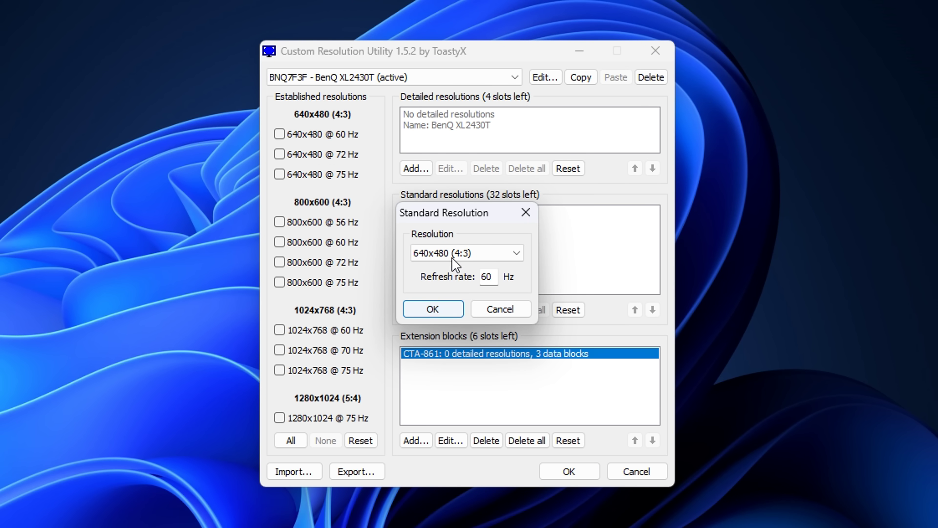
{"action": "left_click", "coordinate": [522, 253]}
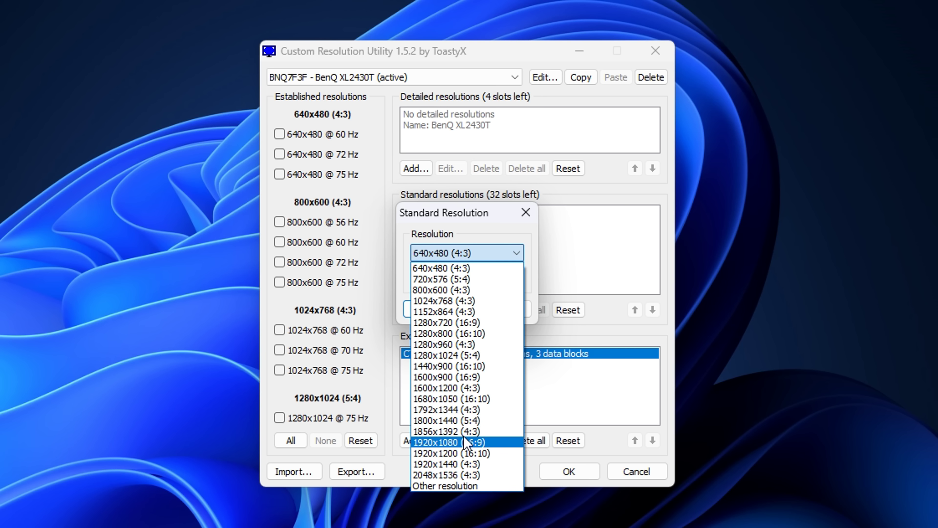
{"action": "left_click", "coordinate": [498, 443]}
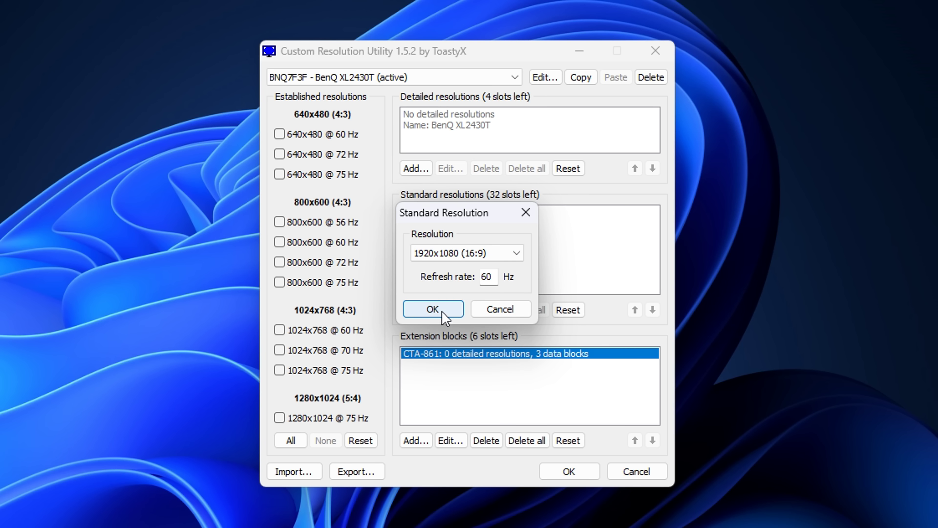
{"action": "left_click", "coordinate": [451, 315]}
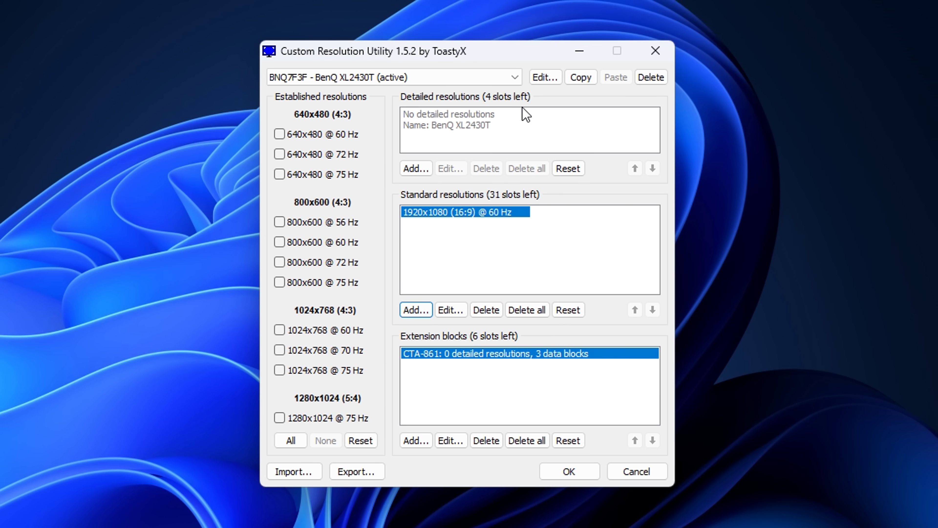
{"action": "left_click", "coordinate": [425, 168]}
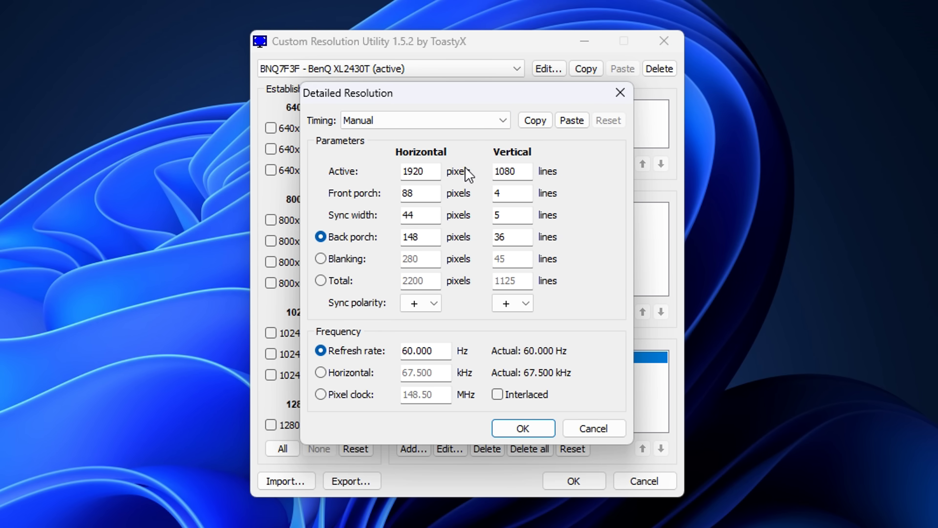
Paste the copied timings, set horizontal active to 1680, and save the 1680x1080 @ 143.999 Hz resolution.
{"action": "left_click", "coordinate": [573, 122]}
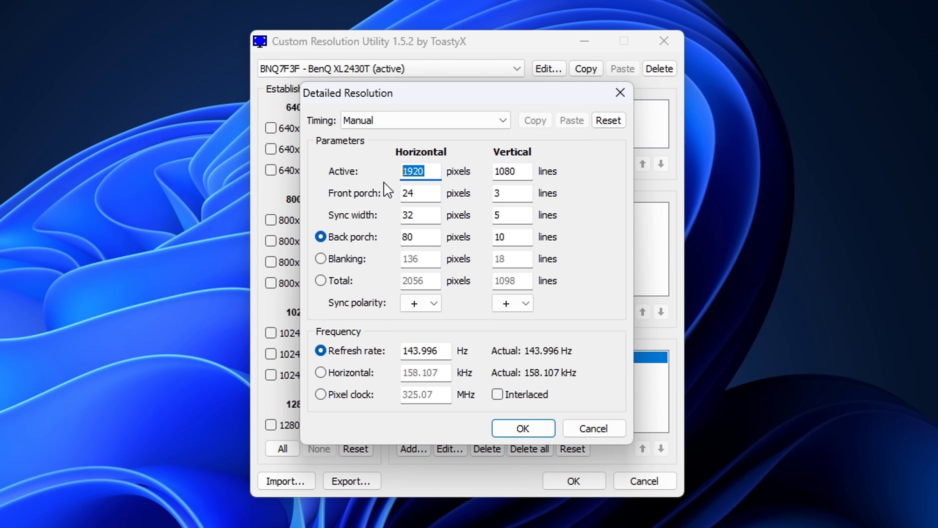
{"action": "type", "text": "1"}
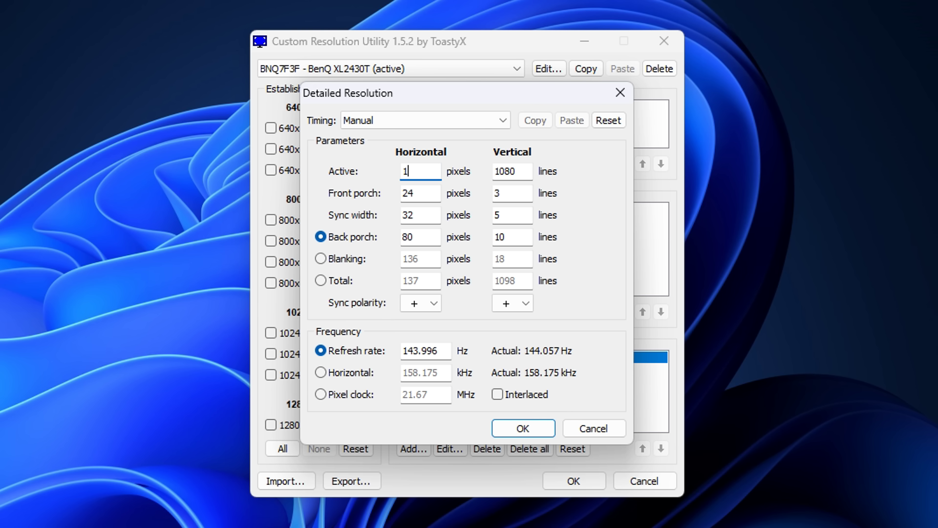
{"action": "type", "text": "680"}
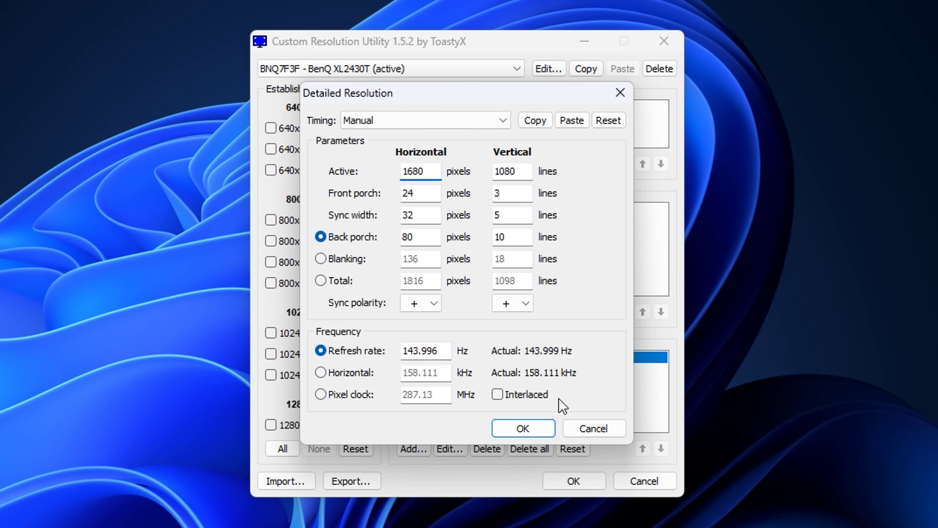
{"action": "left_click", "coordinate": [543, 433]}
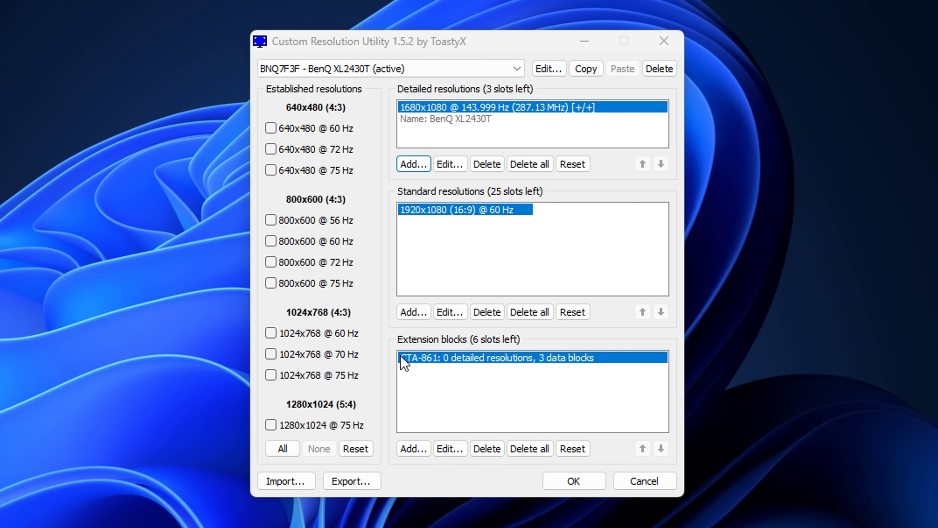
{"action": "left_click", "coordinate": [577, 392]}
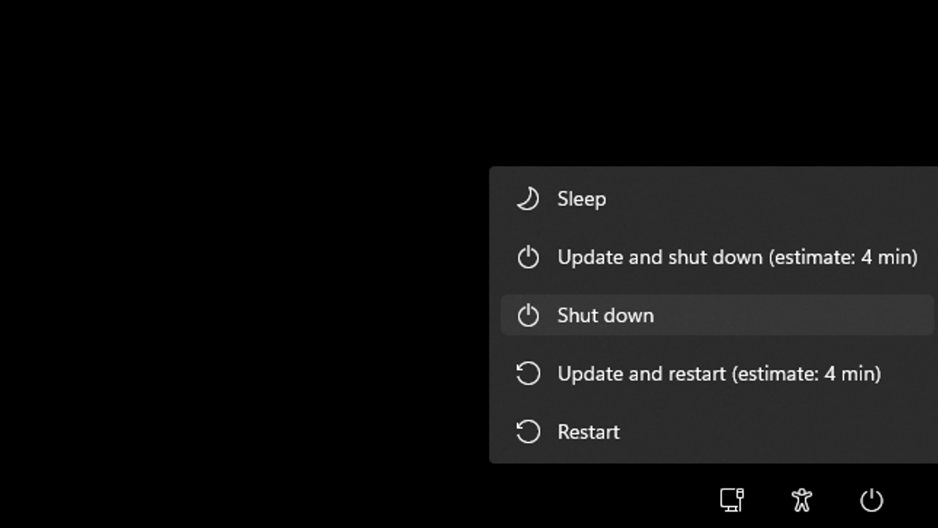
Choose Restart from the Start power menu.
{"action": "key", "text": "Down"}
{"action": "key", "text": "Down"}
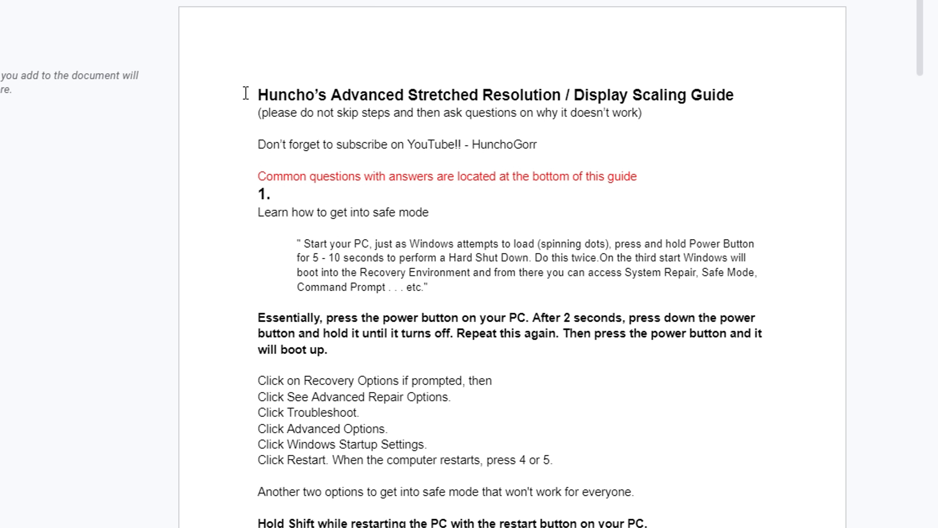
Scroll through the stretched resolution guide's safe-mode and CRU steps 1 to 5.
{"action": "left_click_drag", "start_coordinate": [246, 93], "coordinate": [803, 95]}
{"action": "scroll", "coordinate": [517, 172], "scroll_direction": "down", "scroll_amount": 5}
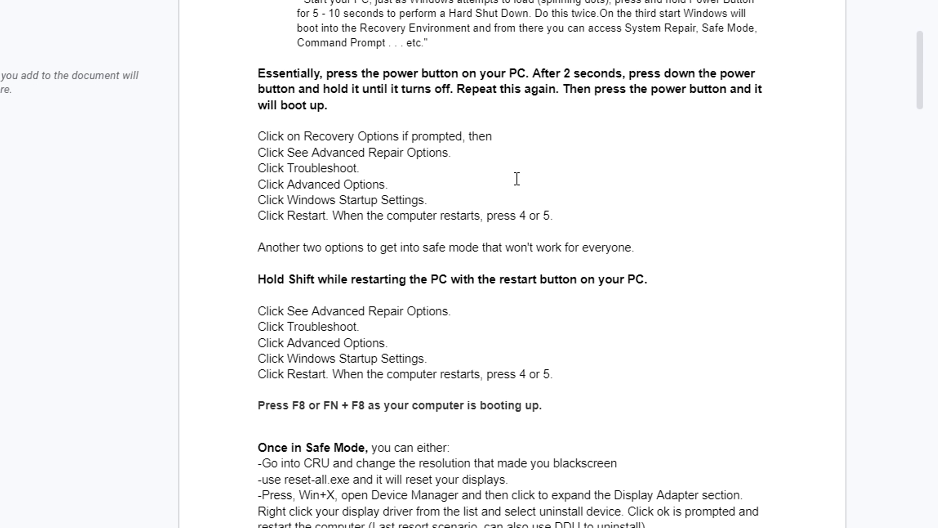
{"action": "scroll", "coordinate": [516, 178], "scroll_direction": "down", "scroll_amount": 5}
{"action": "scroll", "coordinate": [527, 186], "scroll_direction": "down", "scroll_amount": 12}
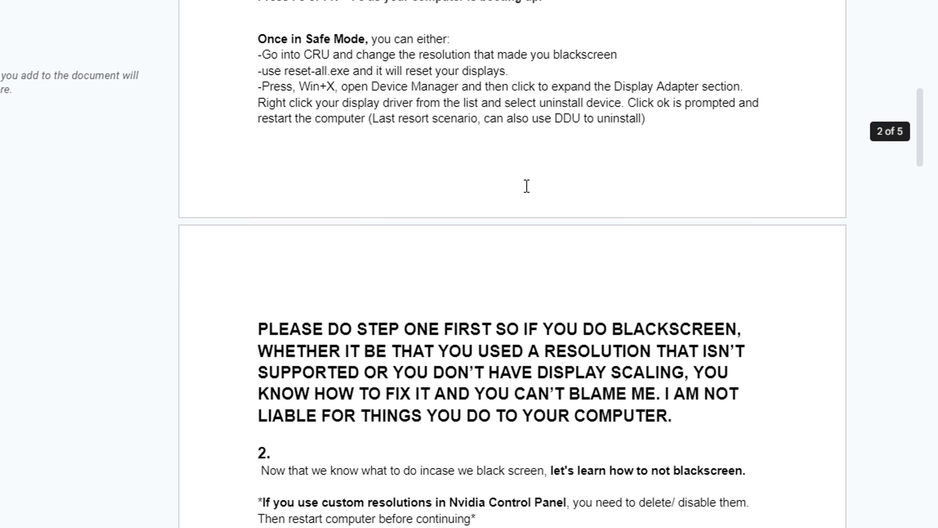
{"action": "scroll", "coordinate": [526, 188], "scroll_direction": "down", "scroll_amount": 14}
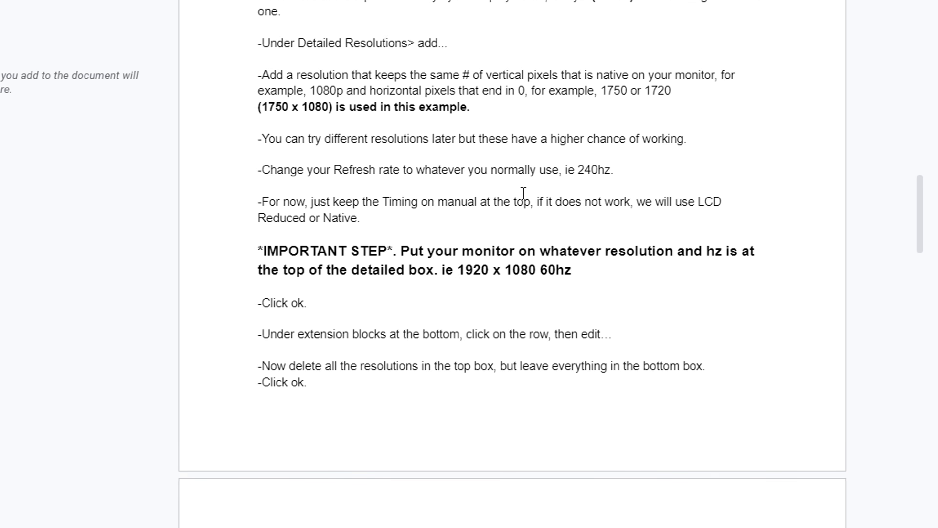
{"action": "scroll", "coordinate": [524, 194], "scroll_direction": "down", "scroll_amount": 8}
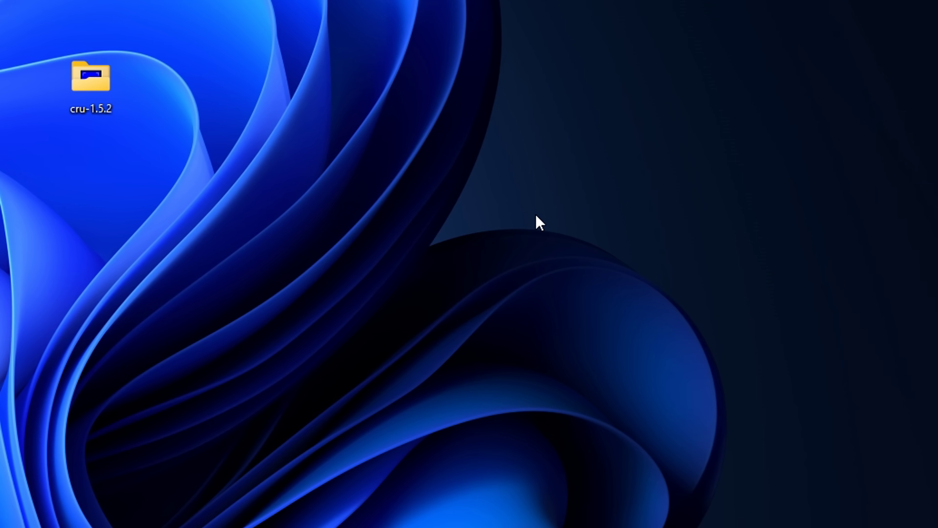
From the desktop, open Display settings and go to the BenQ XL2430T's Advanced display page.
{"action": "right_click", "coordinate": [536, 216]}
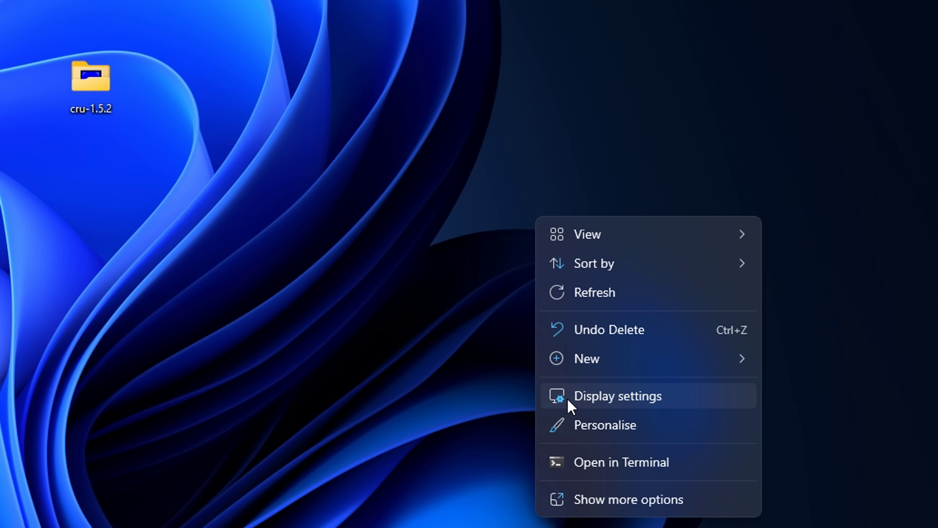
{"action": "left_click", "coordinate": [677, 405]}
{"action": "scroll", "coordinate": [492, 226], "scroll_direction": "down", "scroll_amount": 5}
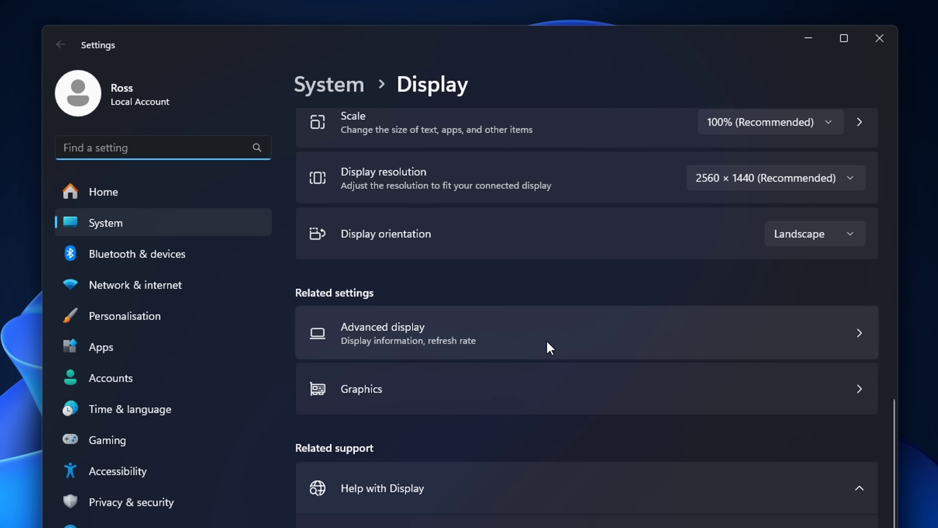
{"action": "left_click", "coordinate": [549, 347]}
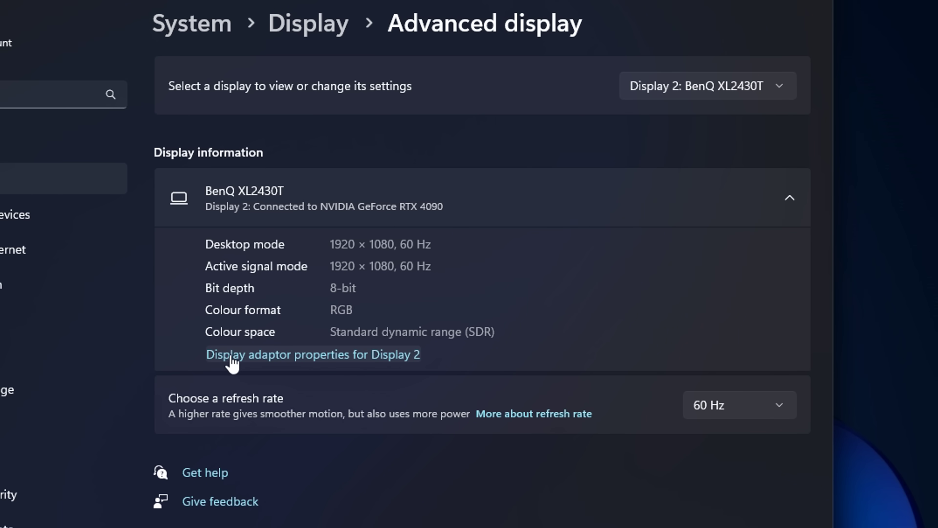
In Display 2's adapter mode list, pick 1680 × 1080 at 144 Hz and apply it.
{"action": "left_click", "coordinate": [374, 356]}
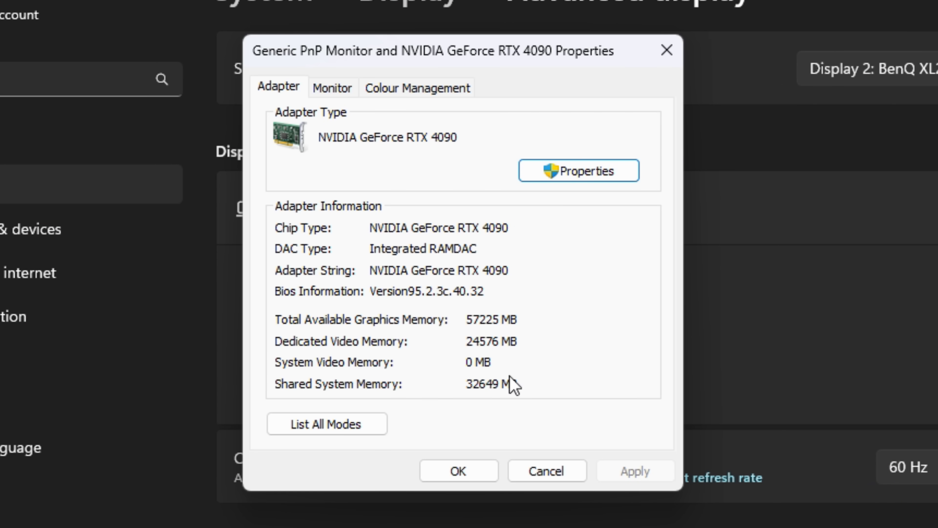
{"action": "left_click", "coordinate": [371, 427]}
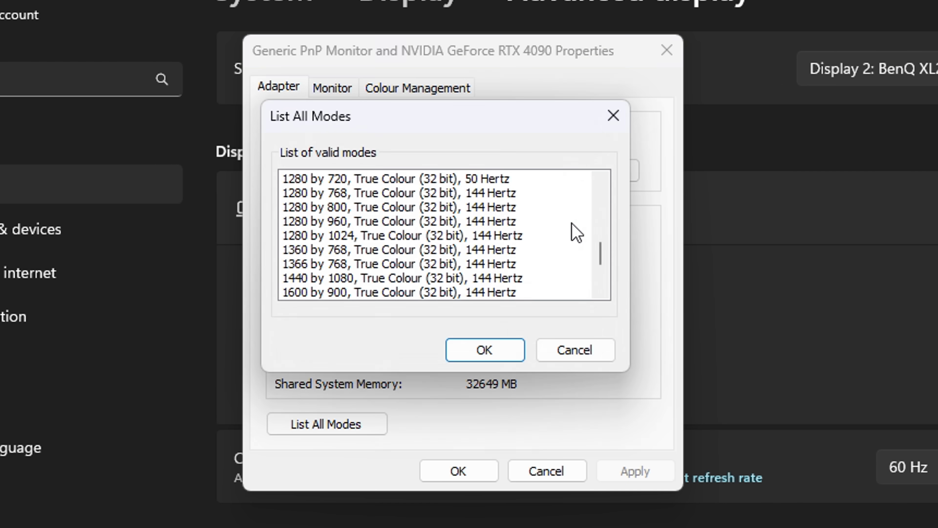
{"action": "scroll", "coordinate": [574, 231], "scroll_direction": "down", "scroll_amount": 2}
{"action": "left_click", "coordinate": [317, 296]}
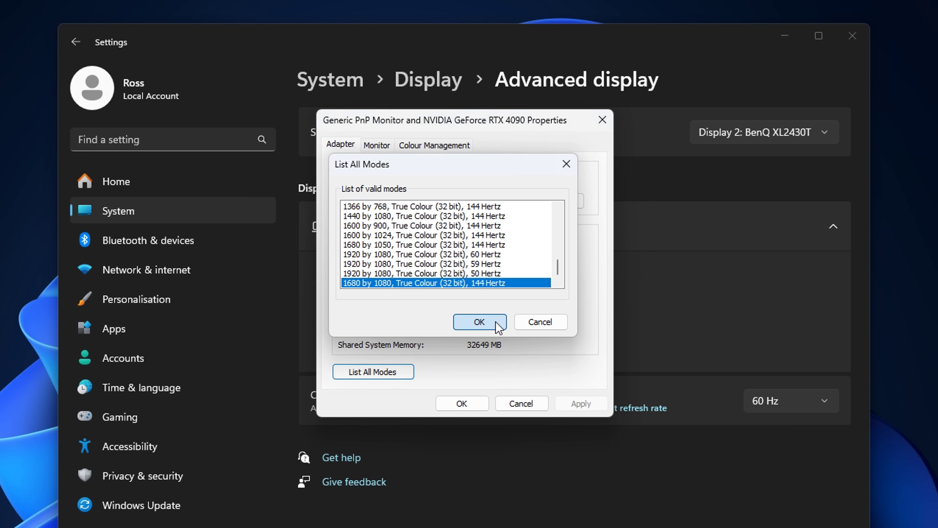
{"action": "left_click", "coordinate": [497, 324]}
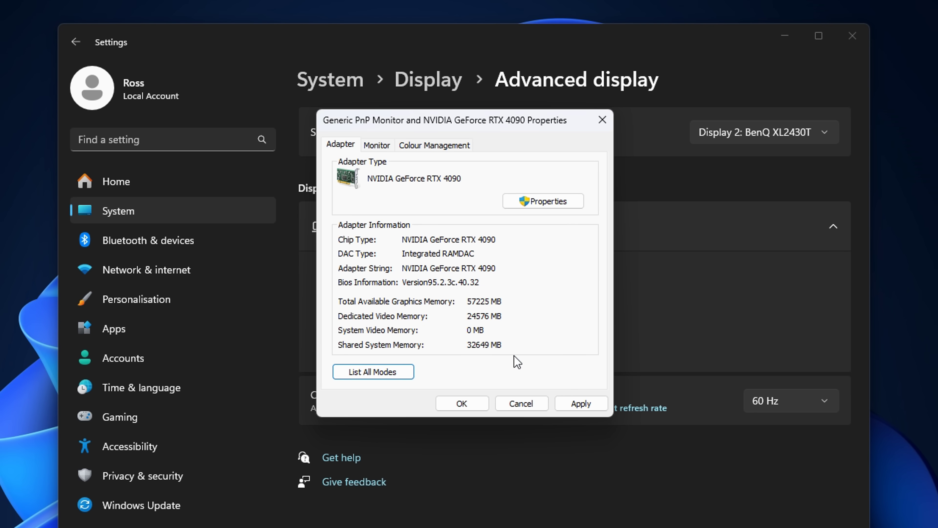
{"action": "left_click", "coordinate": [591, 403]}
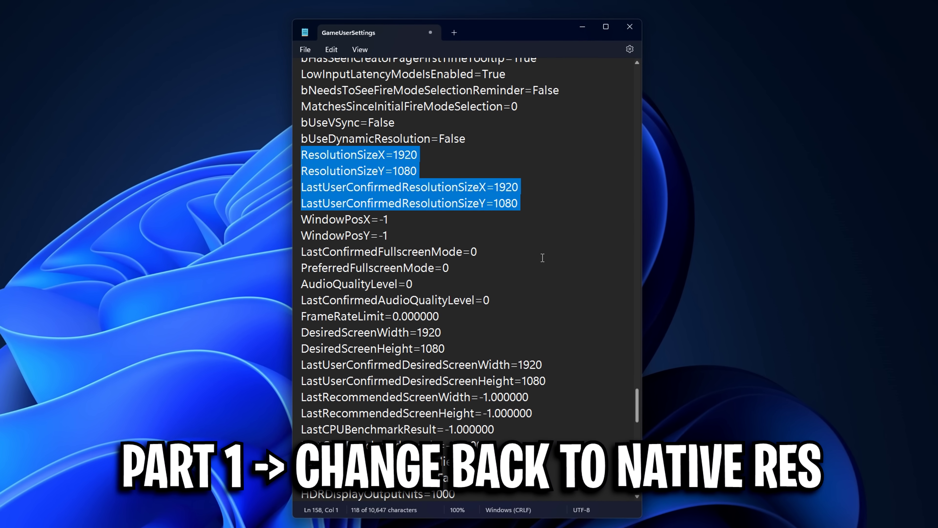
Select the four DesiredScreen size lines in GameUserSettings.ini.
{"action": "left_click_drag", "start_coordinate": [301, 334], "coordinate": [550, 384]}
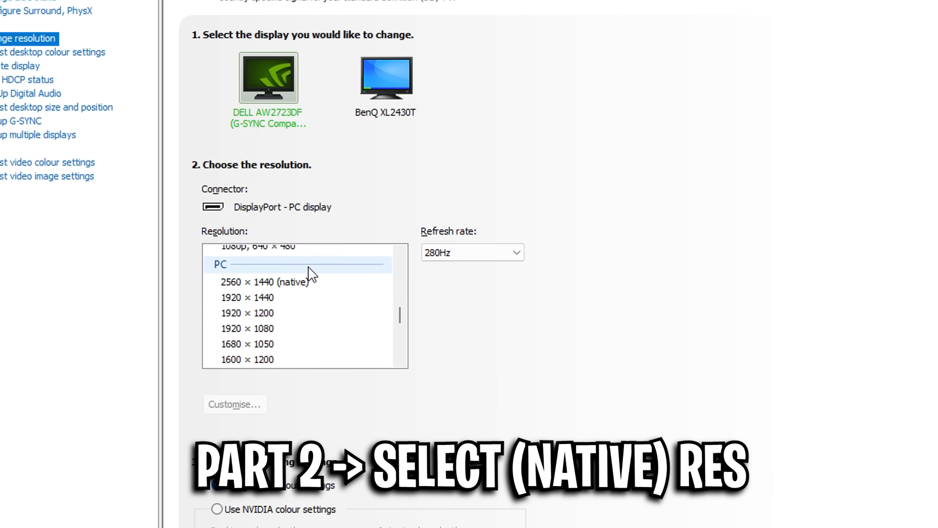
Pick the native 2560 × 1440 resolution and run reset-all.exe to clear custom resolutions.
{"action": "left_click", "coordinate": [242, 282]}
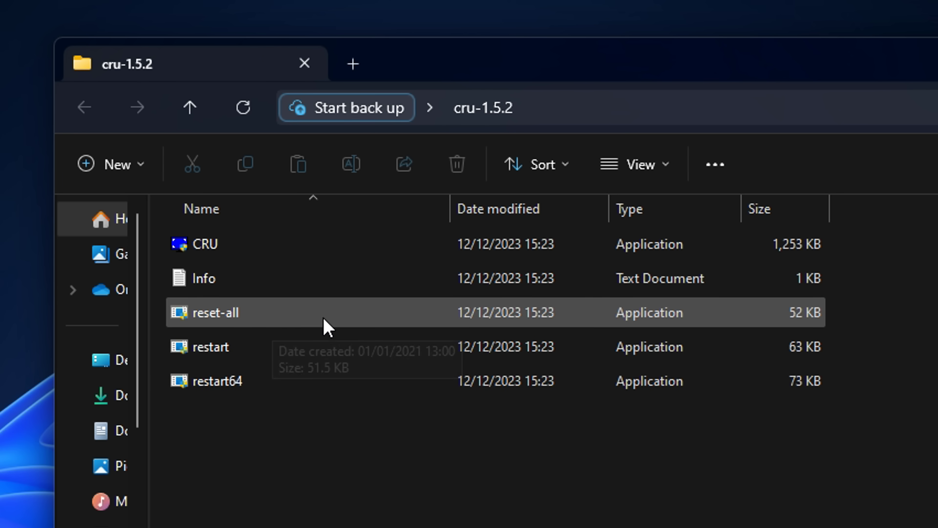
{"action": "left_click", "coordinate": [403, 318]}
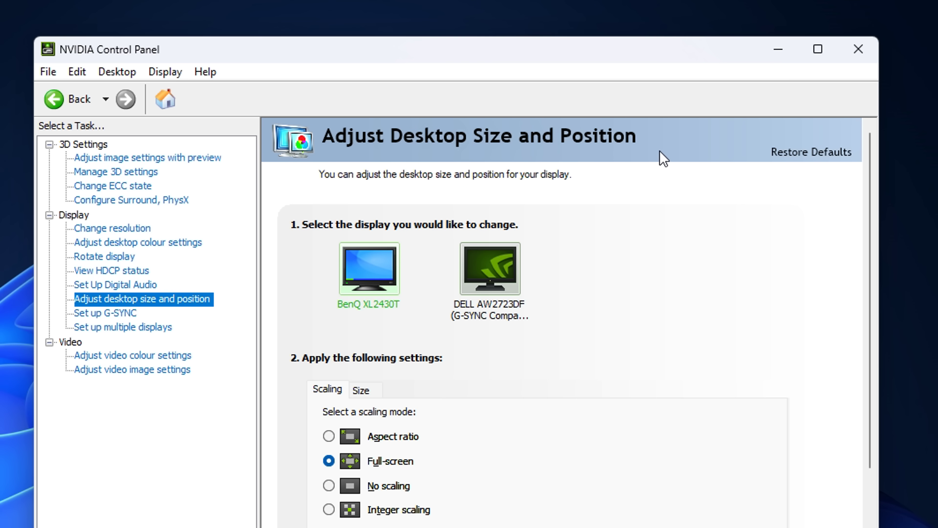
Set Perform scaling on to GPU and tick Override the scaling mode set by games and programs.
{"action": "scroll", "coordinate": [479, 348], "scroll_direction": "down", "scroll_amount": 3}
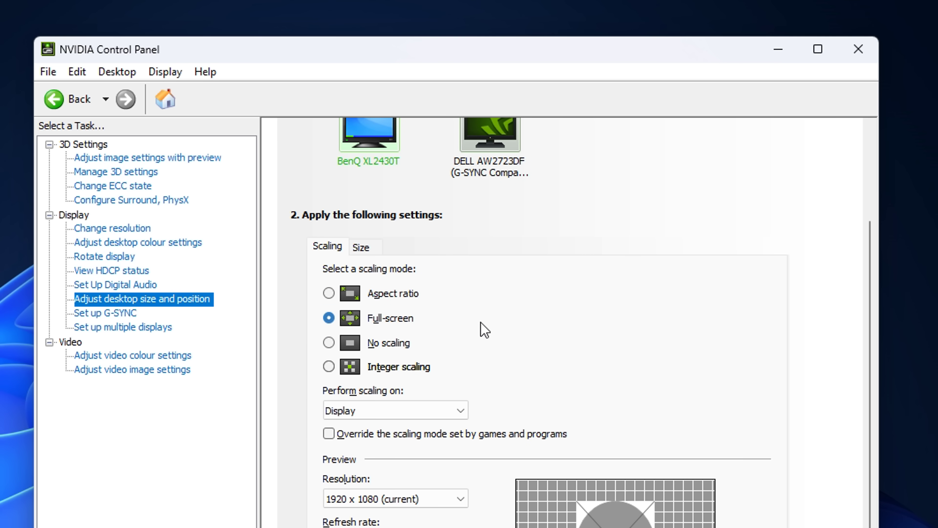
{"action": "left_click", "coordinate": [406, 410]}
{"action": "left_click", "coordinate": [391, 428]}
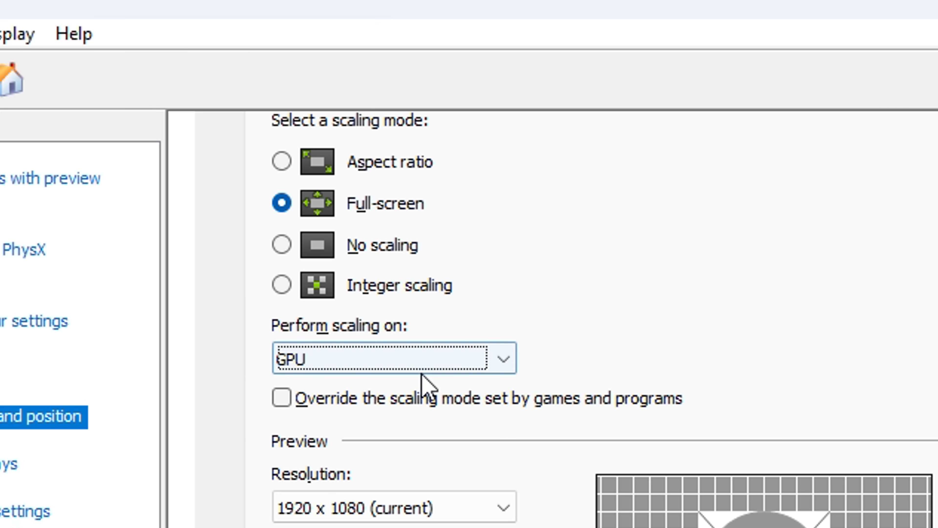
{"action": "left_click", "coordinate": [281, 398]}
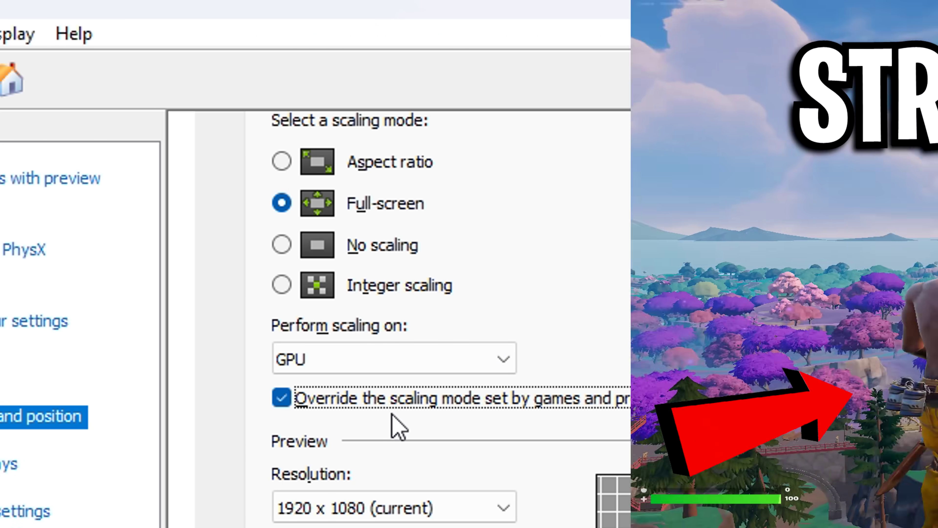